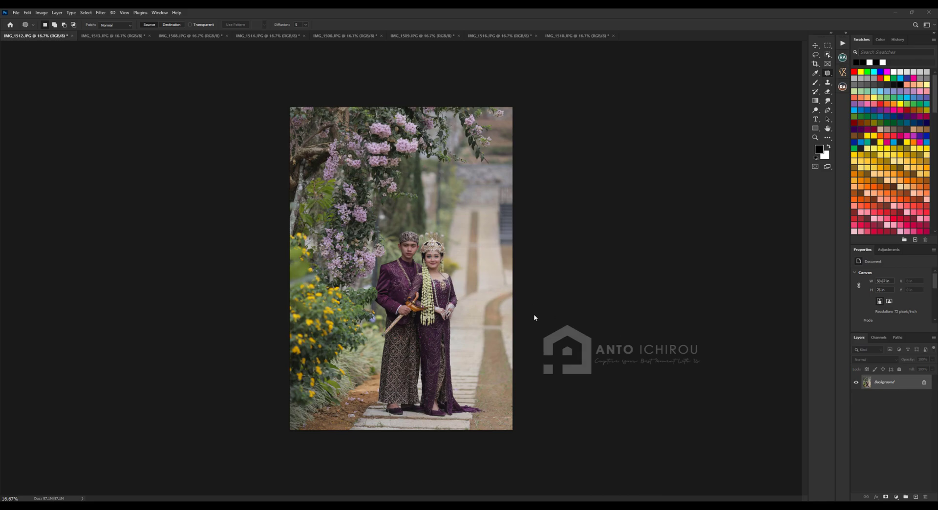
# Zoom in to 100% and patch away the mole on the groom's cheek
pyautogui.hotkey('ctrl', '+')
pyautogui.hotkey('ctrl', '+')
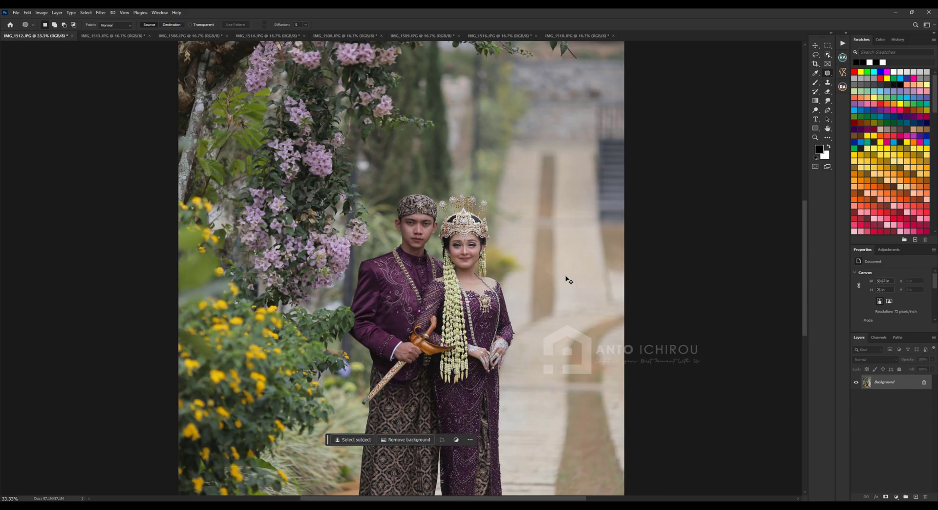
pyautogui.hotkey('ctrl', '+')
pyautogui.hotkey('ctrl', '+')
pyautogui.hotkey('ctrl', '+')
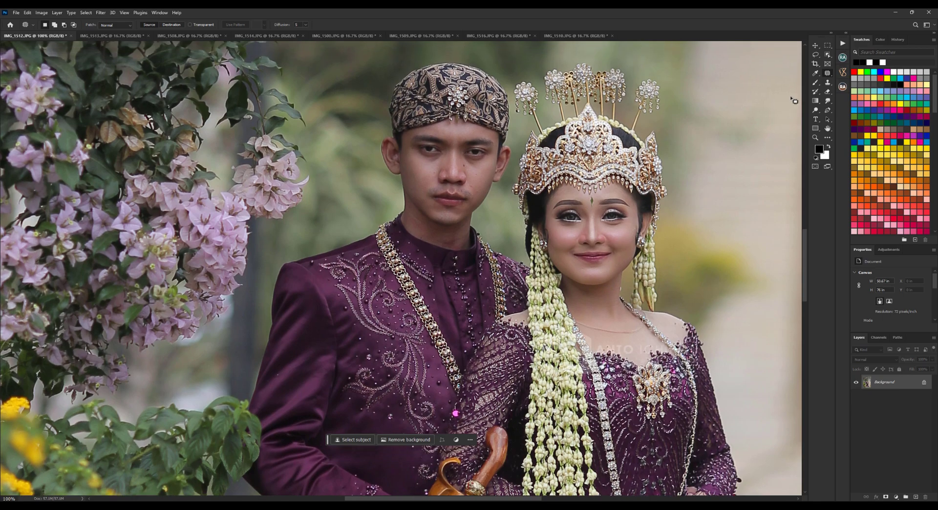
pyautogui.hotkey('ctrl', '+')
pyautogui.scroll(2, 538, 125)
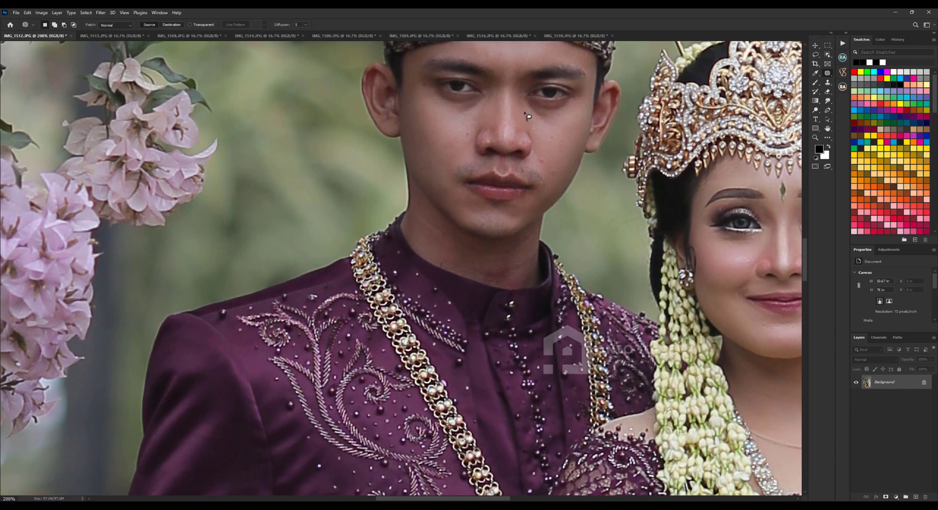
pyautogui.moveTo(538, 125)
pyautogui.mouseDown()
pyautogui.moveTo(530, 117)
pyautogui.moveTo(552, 147)
pyautogui.moveTo(544, 161)
pyautogui.mouseUp()
pyautogui.hotkey('ctrl', 'd')
# Patch away the mole under the groom's nose, then zoom back out to the whole photo
pyautogui.moveTo(457, 131); pyautogui.dragTo(423, 86)
pyautogui.hotkey('ctrl', 'd')
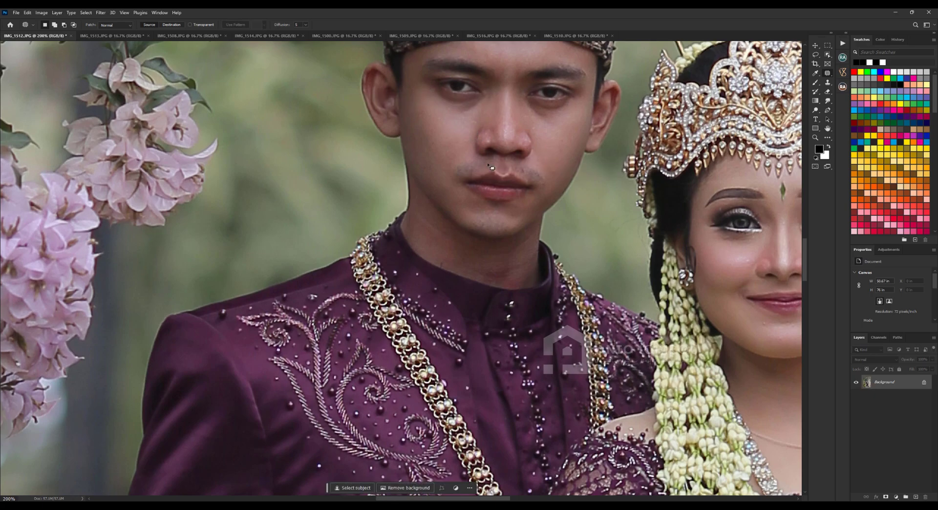
pyautogui.hotkey('ctrl', '-')
pyautogui.hotkey('ctrl', '-')
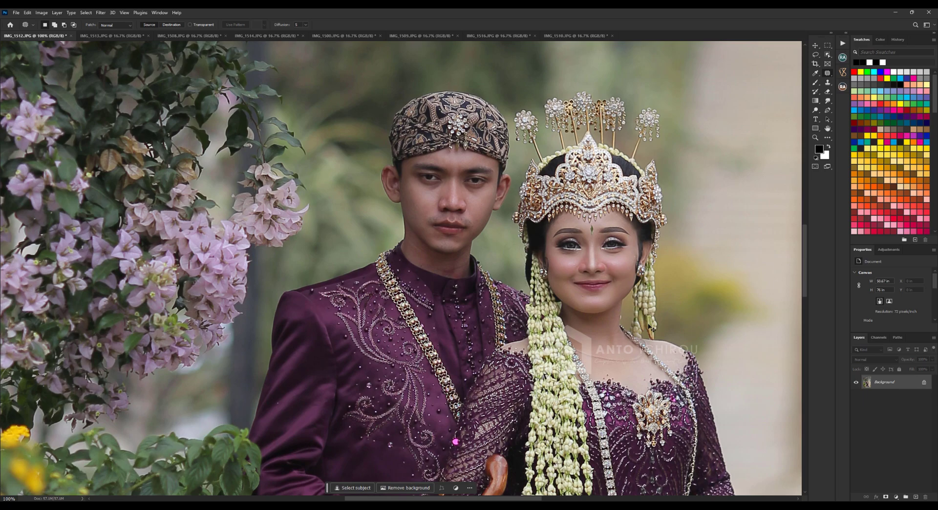
pyautogui.hotkey('ctrl', '-')
pyautogui.hotkey('ctrl', '-')
pyautogui.hotkey('ctrl', '-')
pyautogui.hotkey('ctrl', '-')
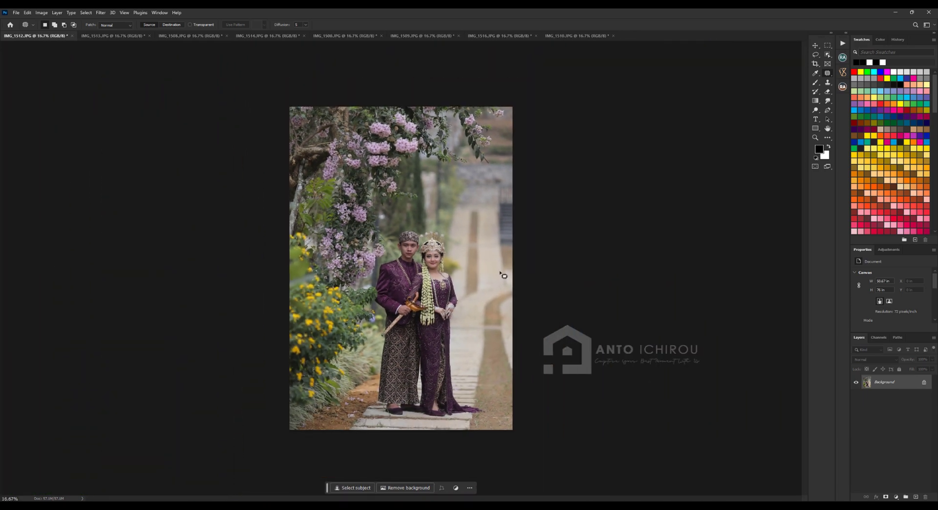
pyautogui.click(100, 13)
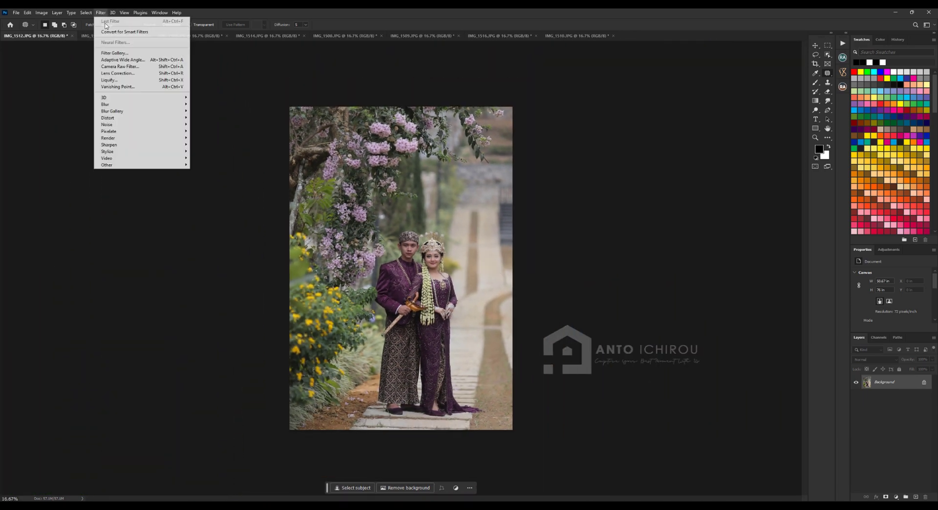
# Apply the VOL.55 Camera Raw preset and view before and after side by side
pyautogui.click(127, 65)
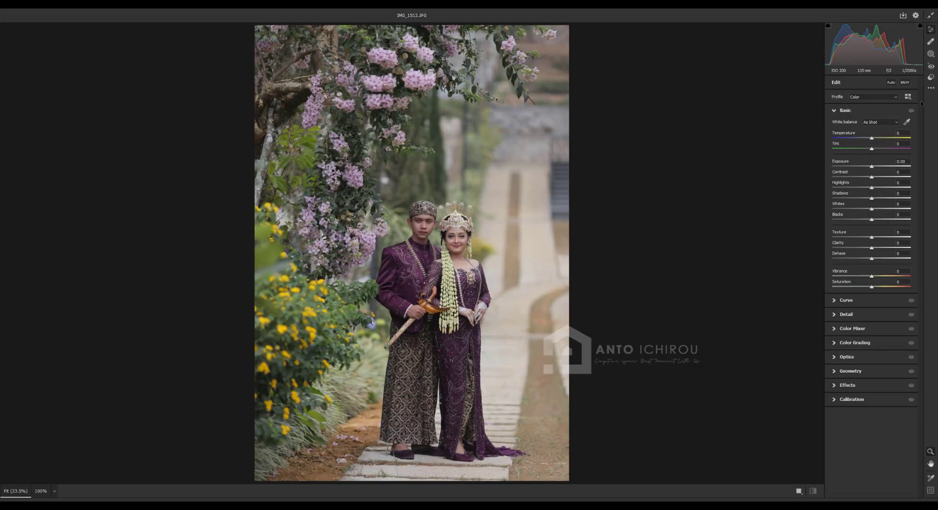
pyautogui.click(931, 77)
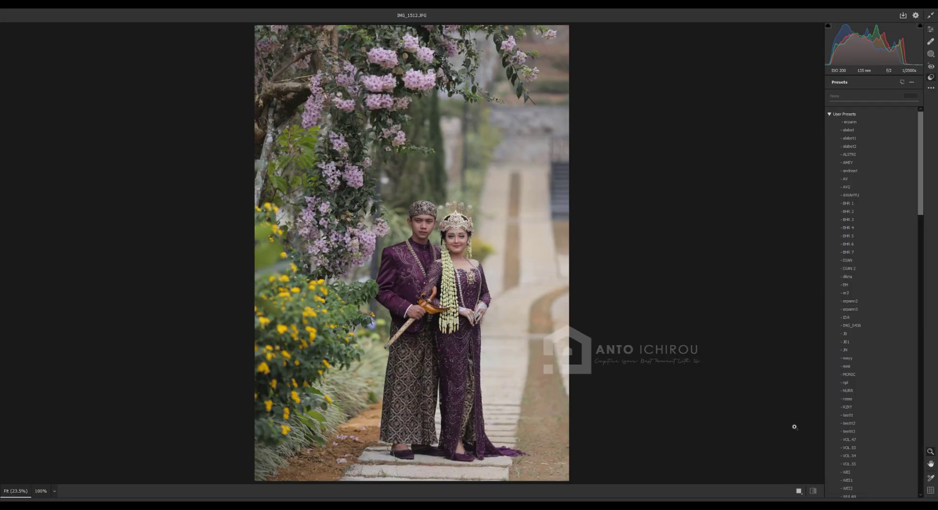
pyautogui.click(849, 464)
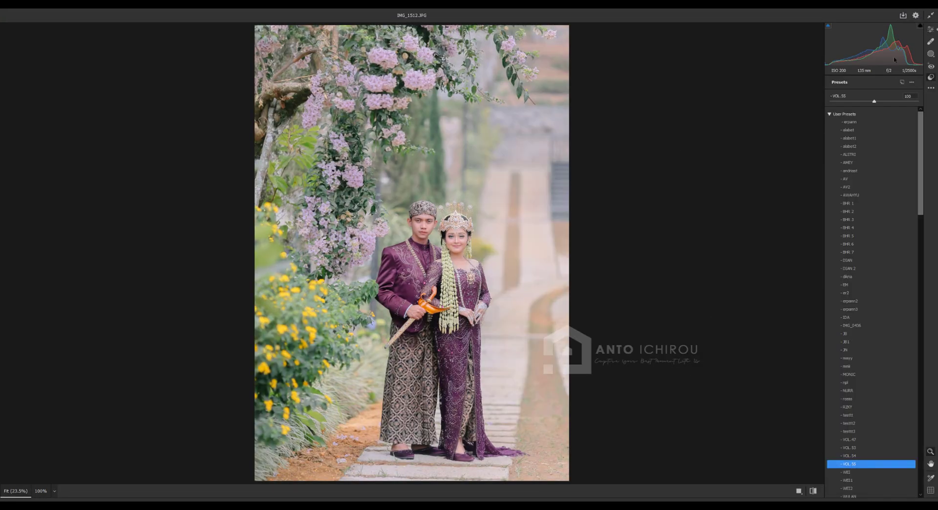
pyautogui.click(931, 29)
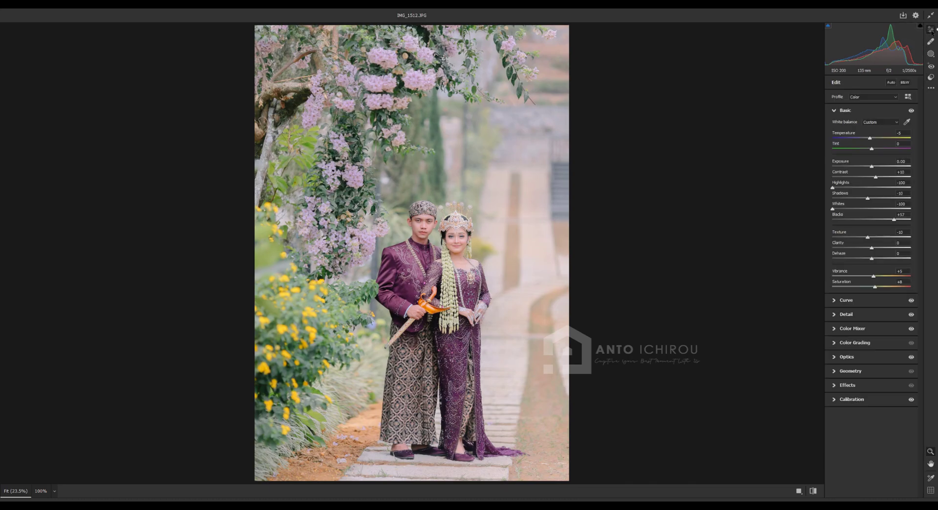
pyautogui.click(800, 491)
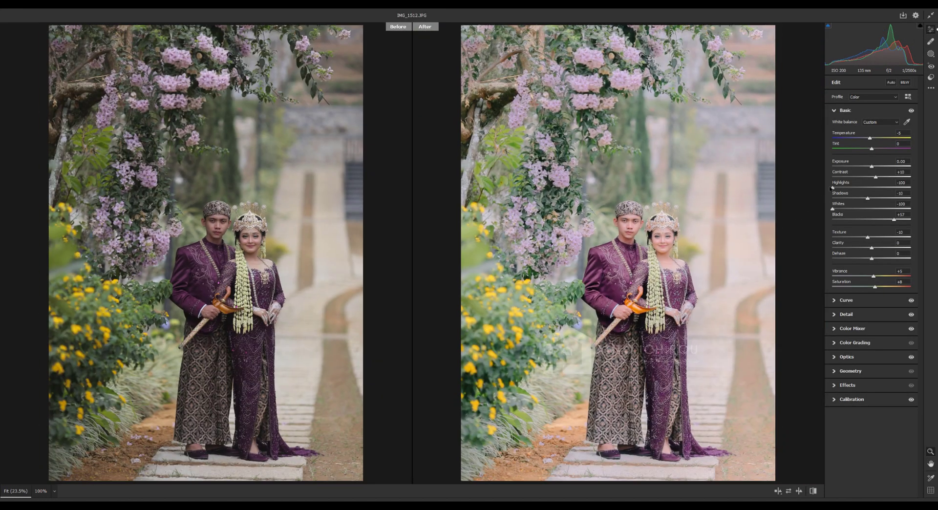
# Lower the exposure slightly and reduce the blacks to +34
pyautogui.moveTo(873, 167); pyautogui.dragTo(872, 158)
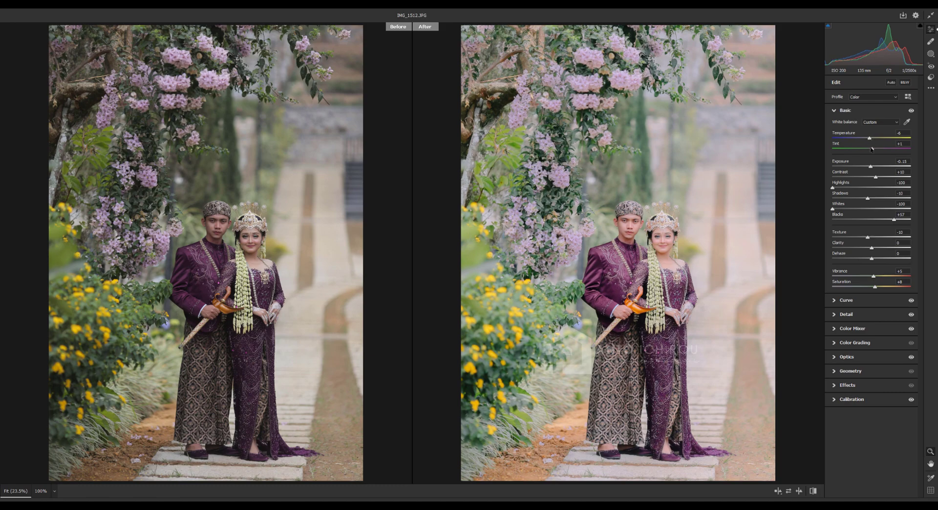
pyautogui.moveTo(893, 220)
pyautogui.mouseDown()
pyautogui.moveTo(885, 223)
pyautogui.moveTo(899, 222)
pyautogui.mouseUp()
pyautogui.moveTo(870, 167); pyautogui.dragTo(870, 167)
pyautogui.click(835, 111)
pyautogui.click(836, 140)
pyautogui.click(834, 139)
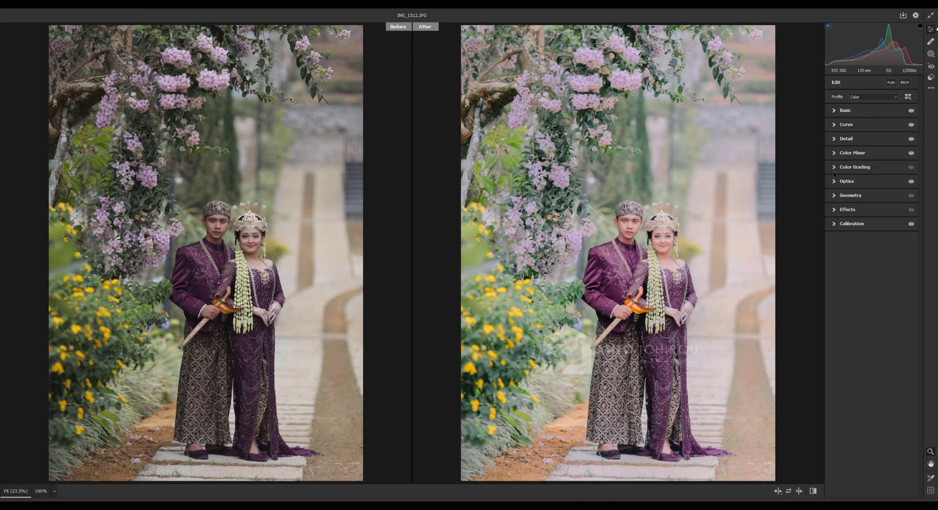
# Strengthen the lens vignette to +27 and increase the colour noise reduction
pyautogui.click(858, 181)
pyautogui.moveTo(879, 214); pyautogui.dragTo(884, 212)
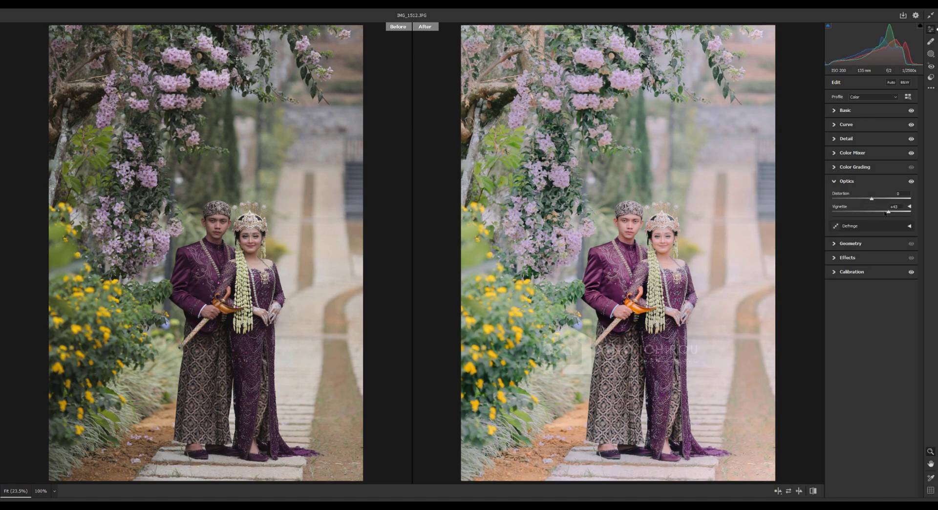
pyautogui.click(837, 182)
pyautogui.click(847, 138)
pyautogui.moveTo(838, 184); pyautogui.dragTo(869, 187)
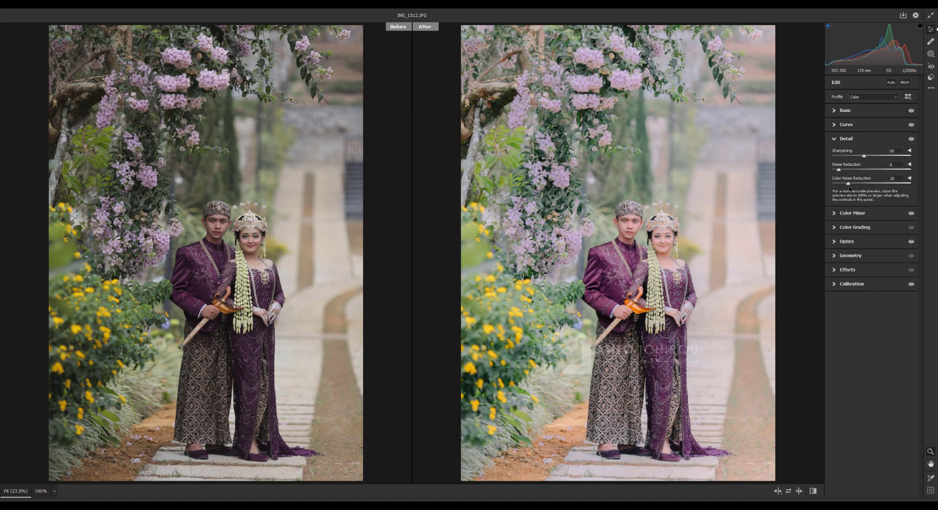
pyautogui.click(835, 138)
# Check the couple's faces at 100% and apply the Camera Raw edits
pyautogui.click(659, 253)
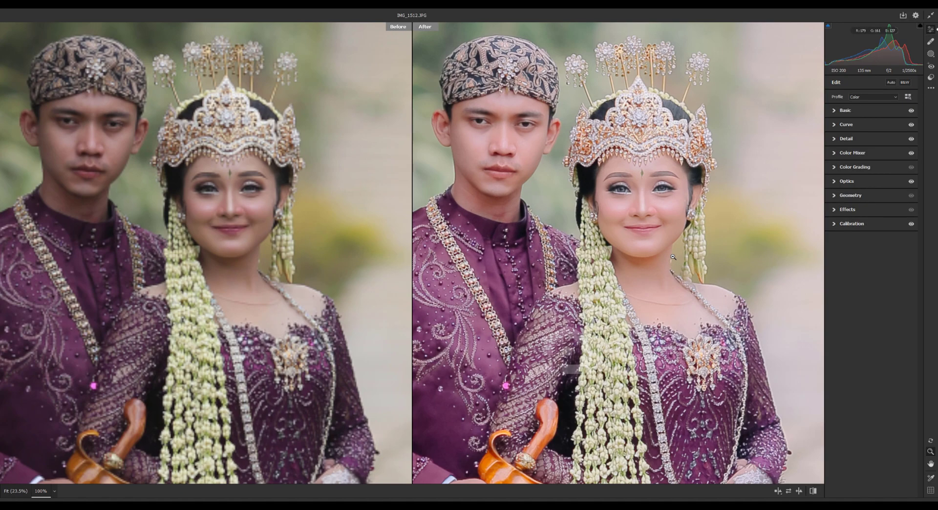
pyautogui.click(673, 257)
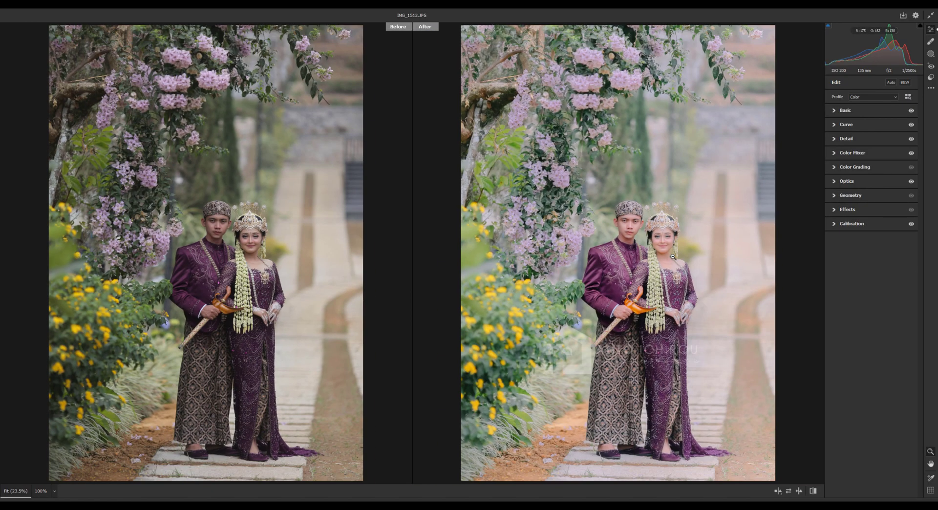
pyautogui.click(892, 498)
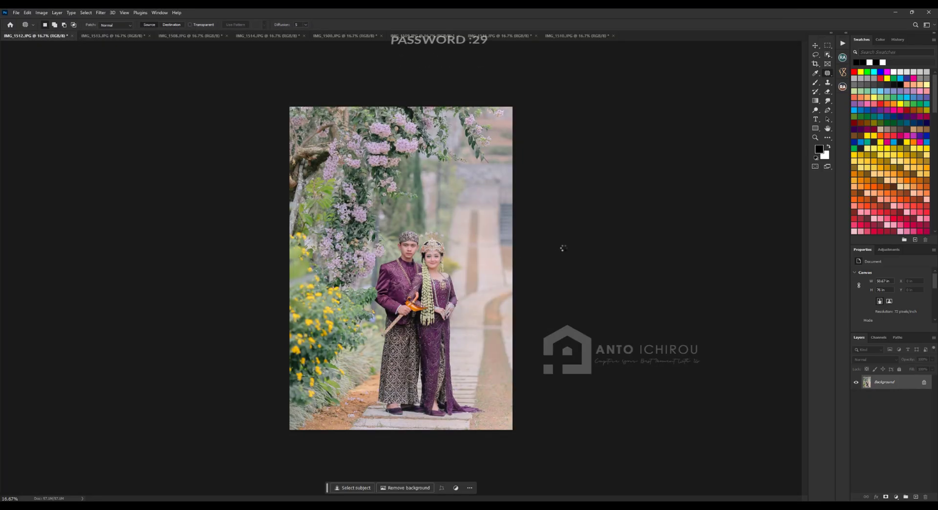
# Switch to the IMG_1513 photo and fit it on screen
pyautogui.click(119, 36)
pyautogui.hotkey('ctrl', '+')
pyautogui.hotkey('ctrl', '+')
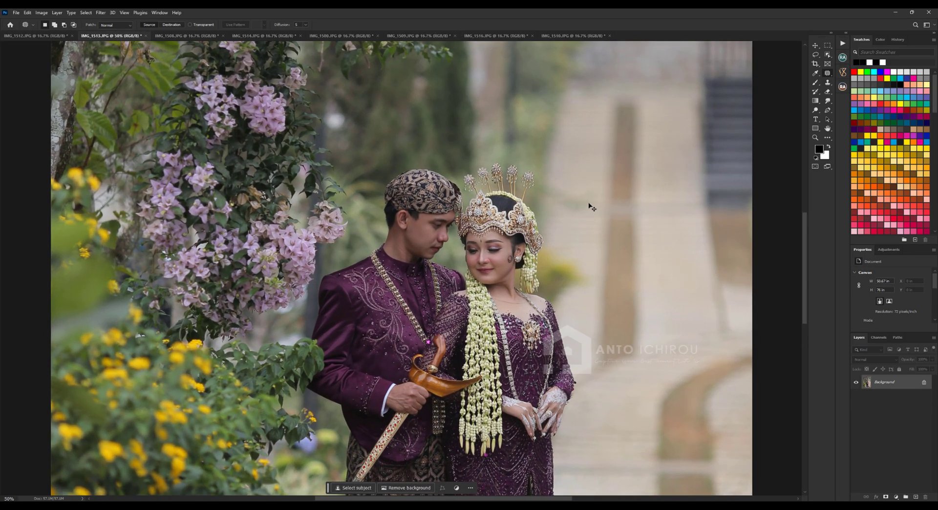
pyautogui.hotkey('ctrl', '+')
pyautogui.hotkey('ctrl', '0')
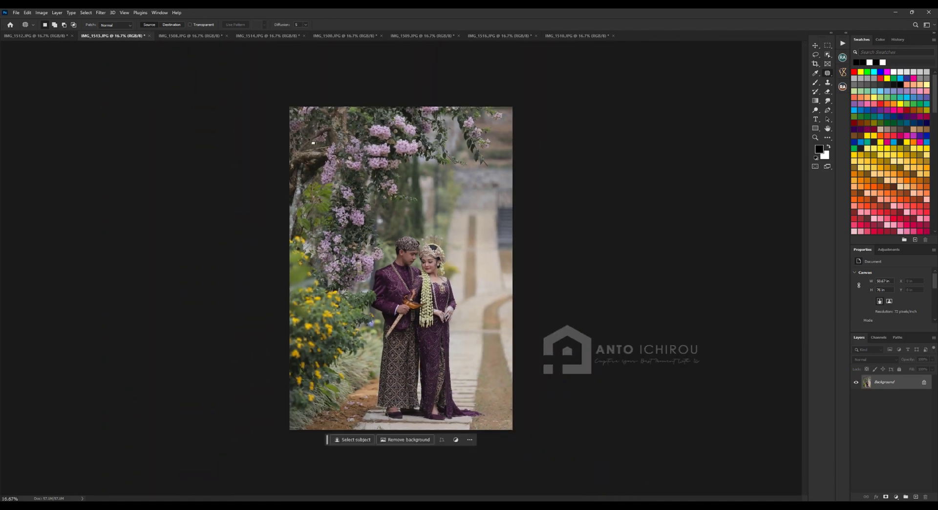
# Apply the VOL.55 Camera Raw preset to IMG_1513 and expand the Basic panel
pyautogui.click(101, 12)
pyautogui.click(125, 68)
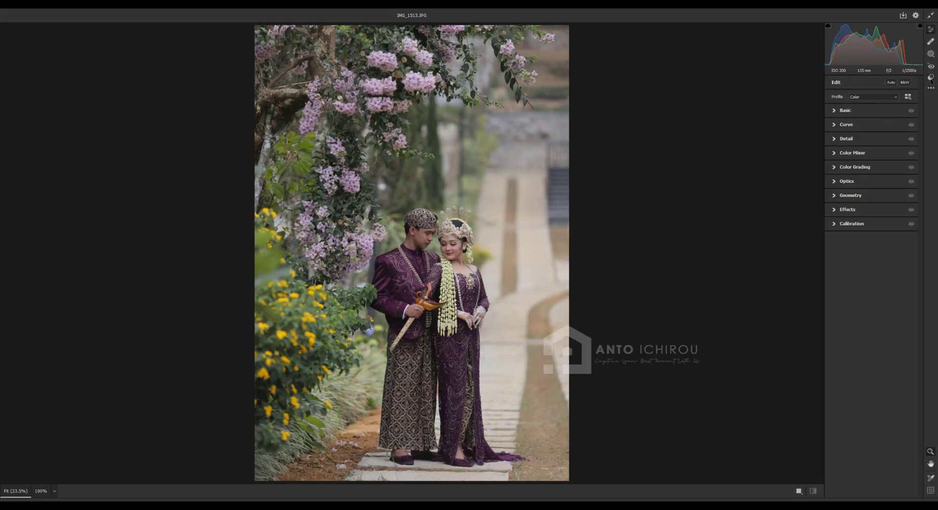
pyautogui.click(931, 79)
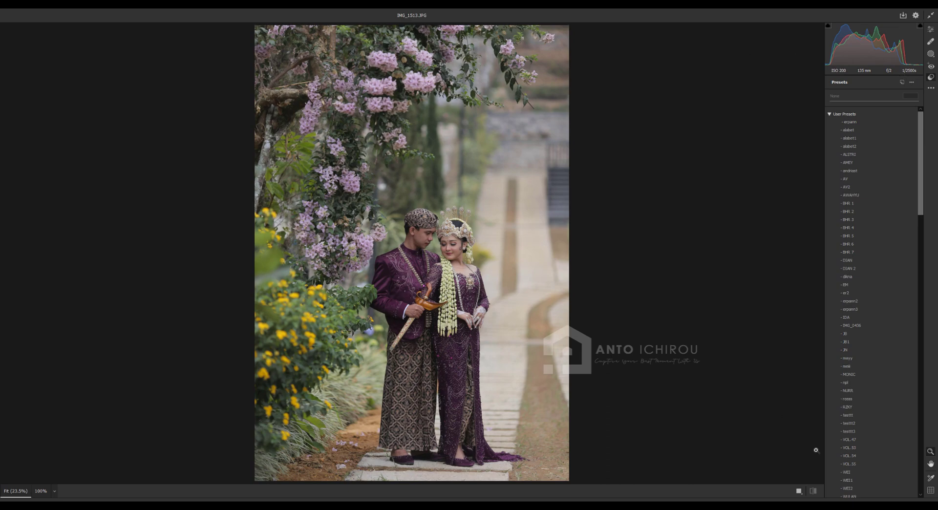
pyautogui.click(851, 464)
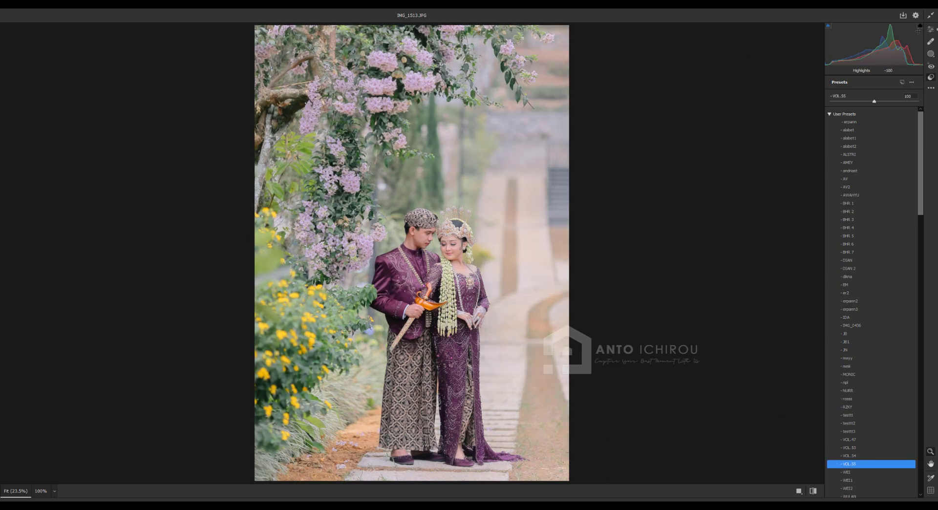
pyautogui.click(931, 29)
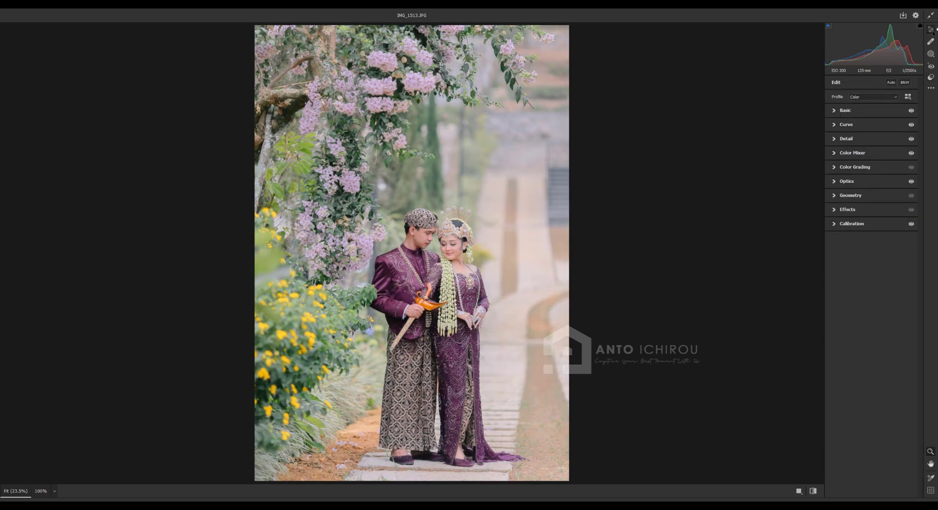
pyautogui.click(836, 112)
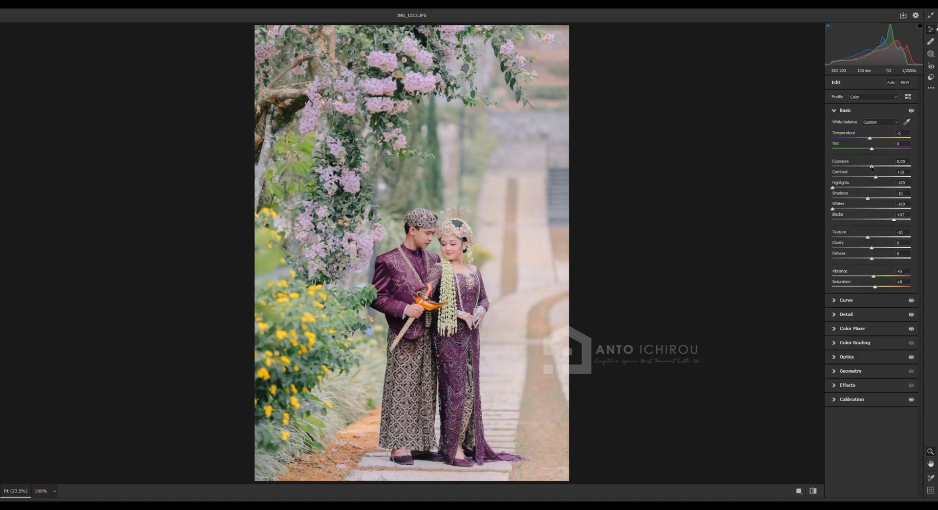
# Lower exposure to -0.20 and blacks from +57 to +43, comparing before and after
pyautogui.moveTo(872, 167)
pyautogui.mouseDown()
pyautogui.moveTo(867, 179)
pyautogui.moveTo(877, 180)
pyautogui.mouseUp()
pyautogui.moveTo(871, 169); pyautogui.dragTo(872, 168)
pyautogui.moveTo(893, 220); pyautogui.dragTo(889, 220)
pyautogui.press('y')
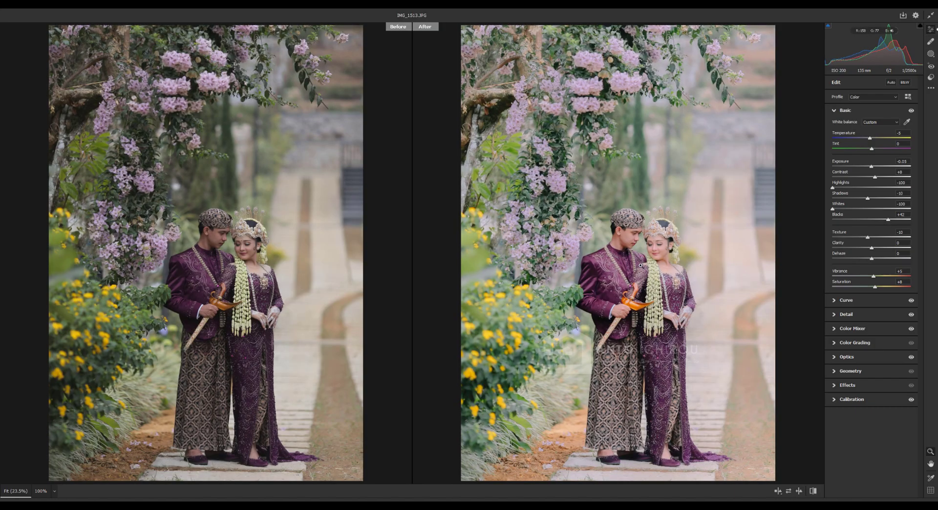
pyautogui.click(655, 264)
pyautogui.click(656, 273)
# Review the sharpening and noise reduction detail at 100% on the faces
pyautogui.click(835, 111)
pyautogui.click(848, 139)
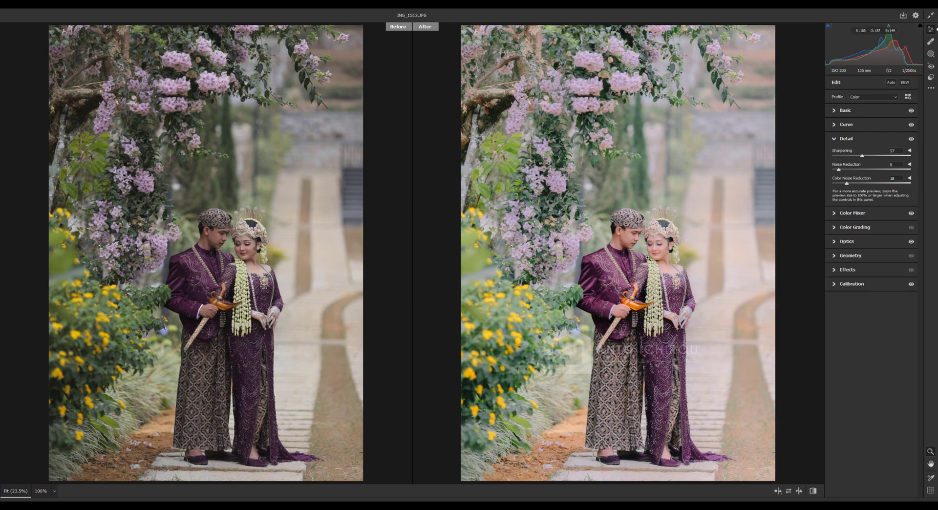
pyautogui.click(684, 263)
pyautogui.click(684, 262)
pyautogui.click(835, 141)
# Reduce the lens vignette from +22 to +3 and add -9 effects vignetting
pyautogui.click(836, 182)
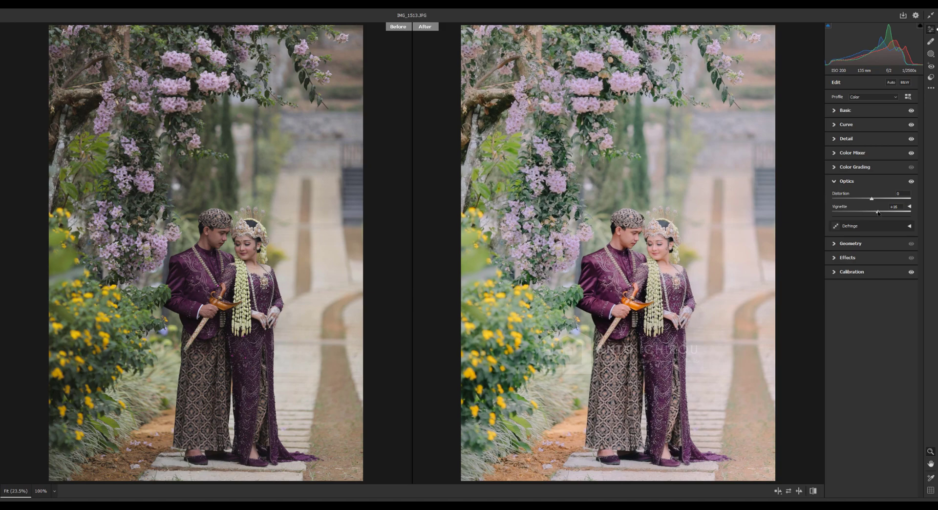
pyautogui.moveTo(882, 213); pyautogui.dragTo(877, 214)
pyautogui.click(837, 257)
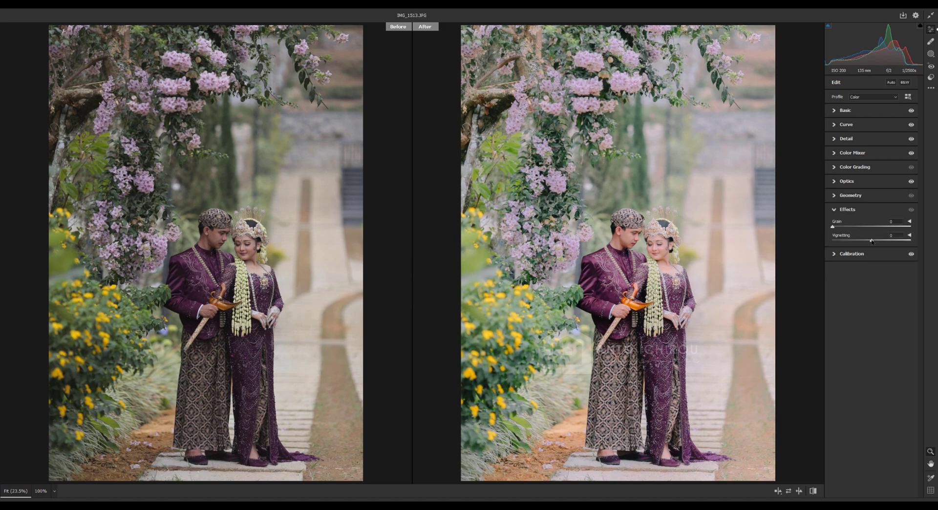
pyautogui.moveTo(872, 241); pyautogui.dragTo(872, 241)
# Open the HSL luminance mixer and zoom in to inspect the bride's face
pyautogui.click(835, 210)
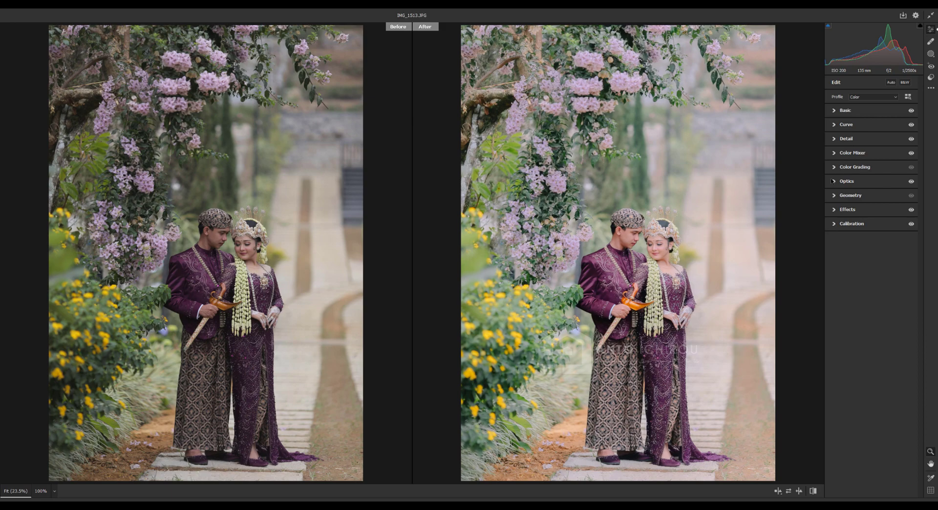
pyautogui.click(834, 181)
pyautogui.click(834, 181)
pyautogui.click(834, 165)
pyautogui.click(834, 153)
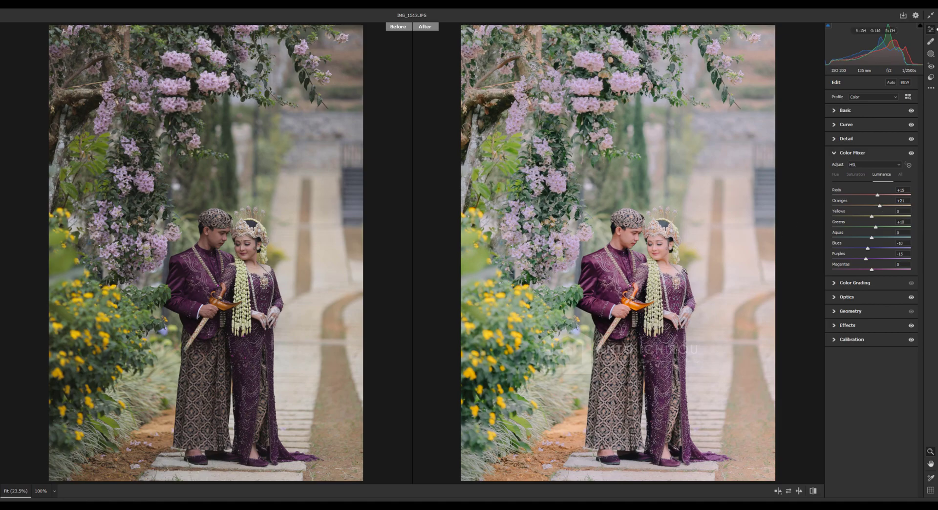
pyautogui.click(709, 259)
pyautogui.click(670, 255)
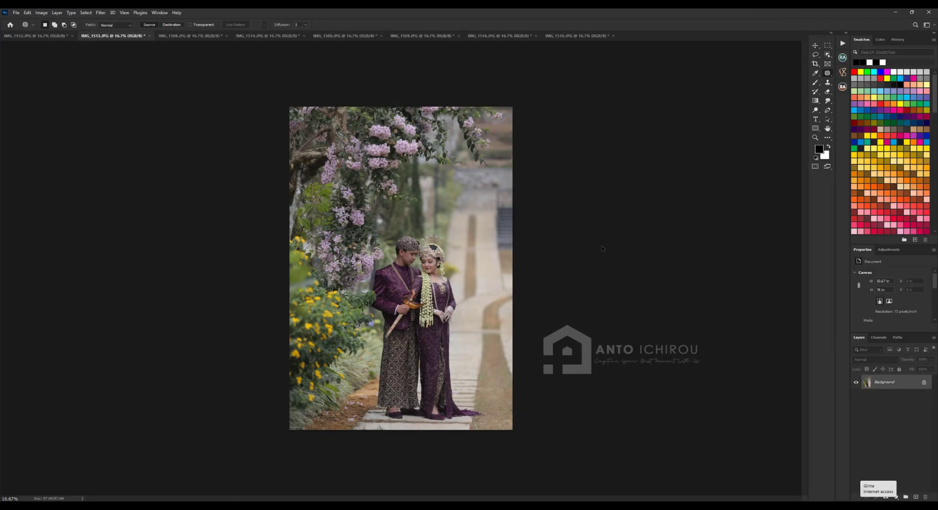
# Switch to IMG_1508 and zoom in to 200% on the groom's face
pyautogui.hotkey('ctrl', '+')
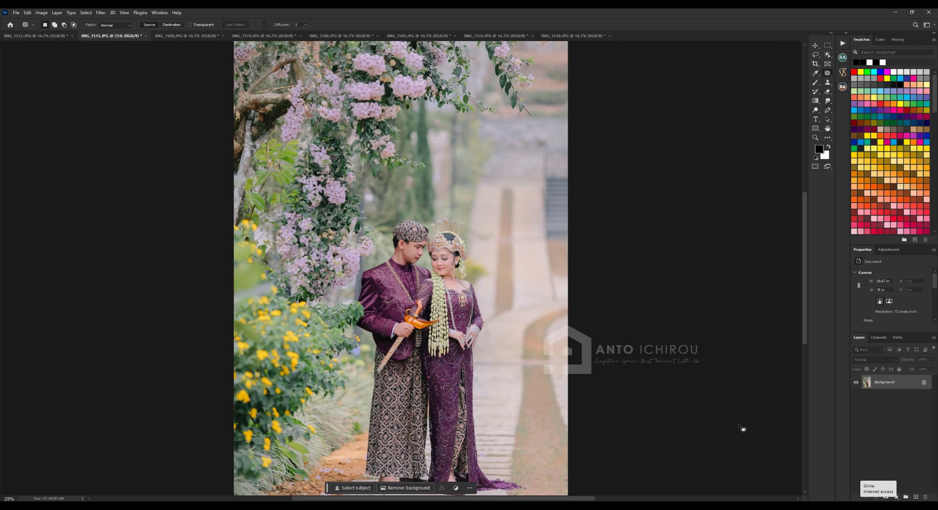
pyautogui.hotkey('ctrl', '-')
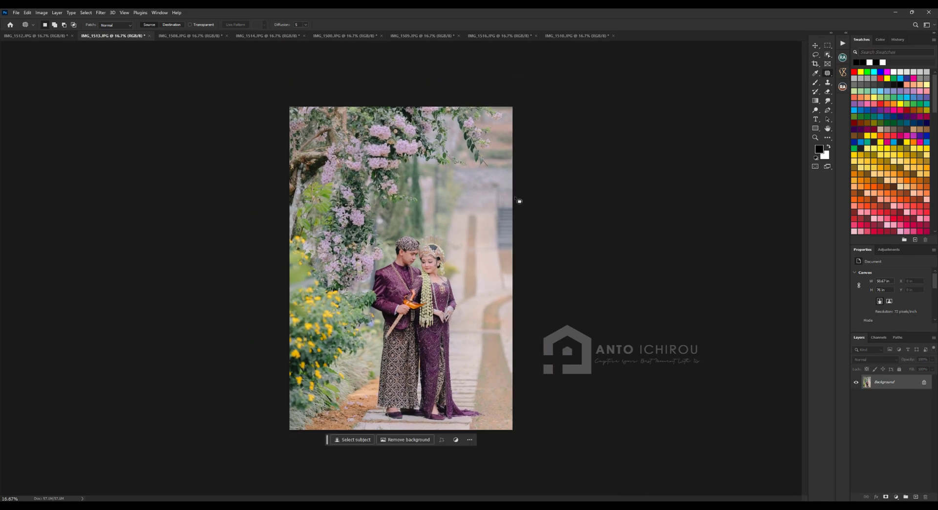
pyautogui.click(232, 38)
pyautogui.hotkey('ctrl', '+')
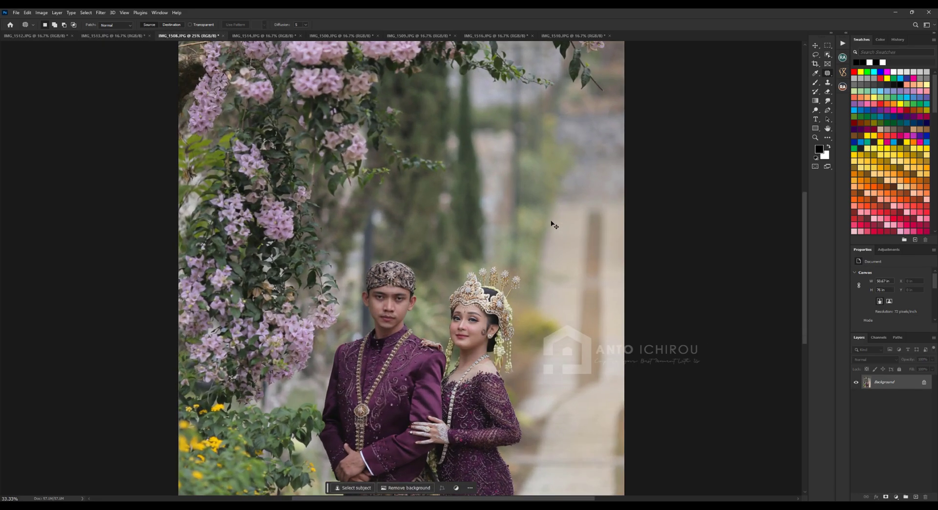
pyautogui.hotkey('ctrl', '+')
pyautogui.hotkey('ctrl', '+')
pyautogui.scroll(-2, 433, 293)
pyautogui.hotkey('ctrl', '+')
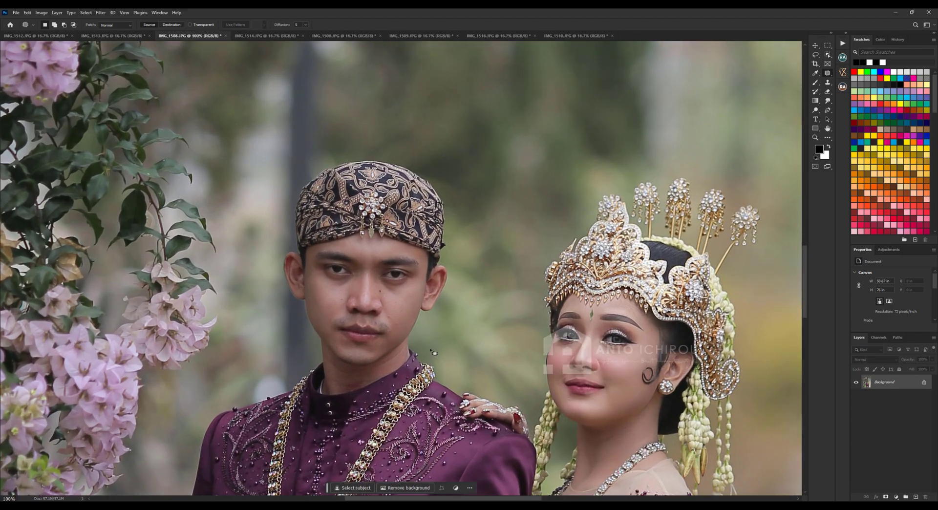
pyautogui.hotkey('ctrl', '+')
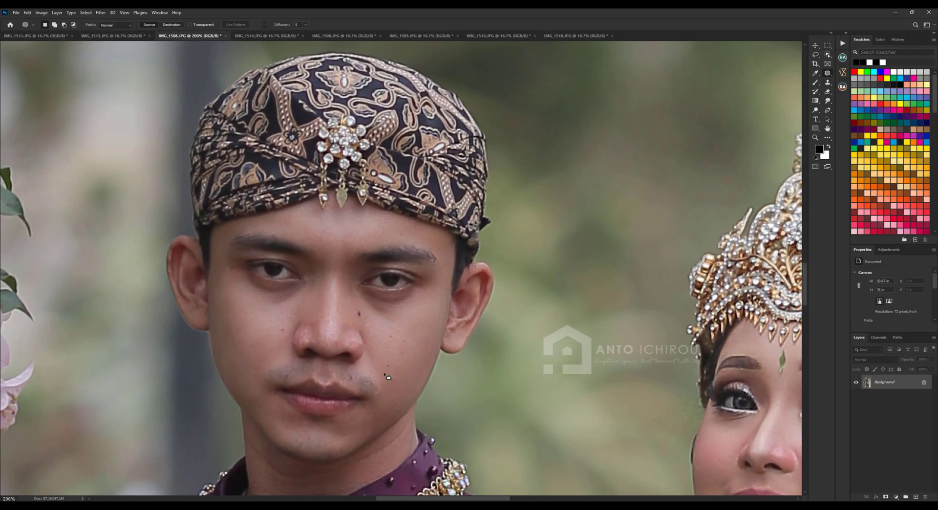
# Patch away the mole on the groom's face with the Patch tool
pyautogui.click(373, 316)
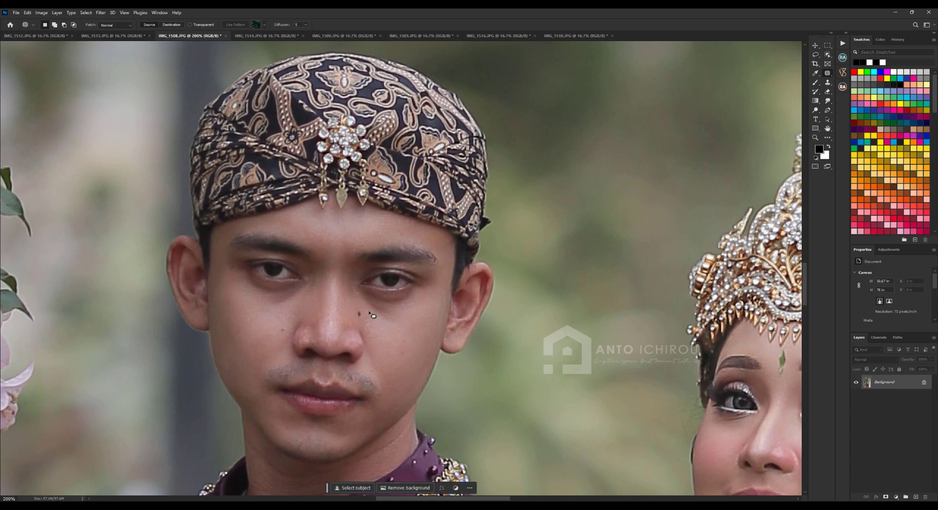
pyautogui.moveTo(372, 316); pyautogui.dragTo(369, 327)
pyautogui.moveTo(284, 321)
pyautogui.mouseDown()
pyautogui.moveTo(278, 329)
pyautogui.moveTo(234, 267)
pyautogui.mouseUp()
pyautogui.hotkey('ctrl', 'd')
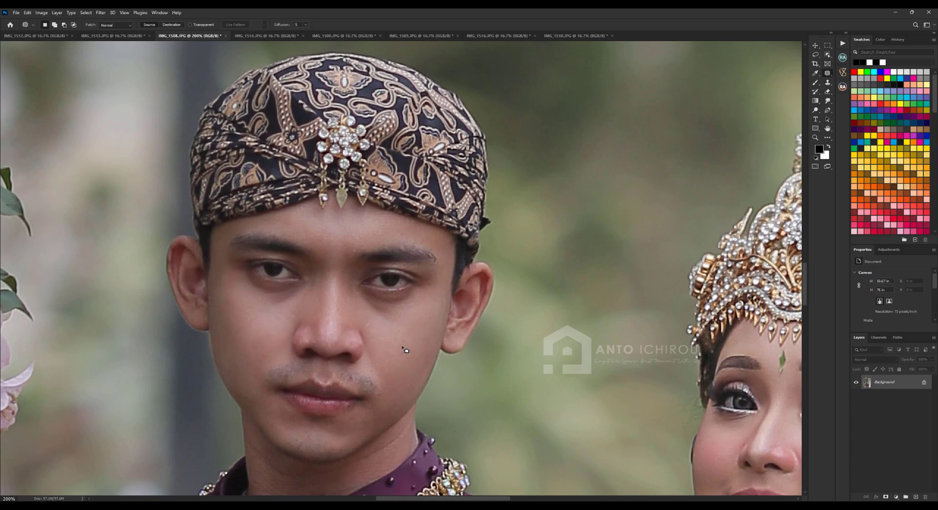
# Patch the blemishes on the cheek and near the lip, then zoom out
pyautogui.moveTo(406, 350)
pyautogui.mouseDown()
pyautogui.moveTo(420, 324)
pyautogui.moveTo(357, 385)
pyautogui.moveTo(351, 375)
pyautogui.mouseUp()
pyautogui.hotkey('ctrl', 'd')
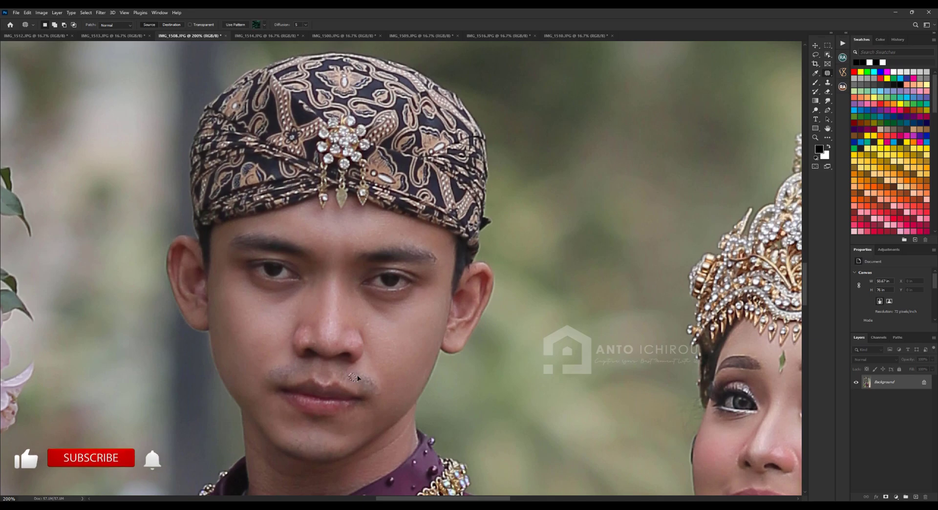
pyautogui.hotkey('ctrl', 'd')
pyautogui.hotkey('ctrl', '-')
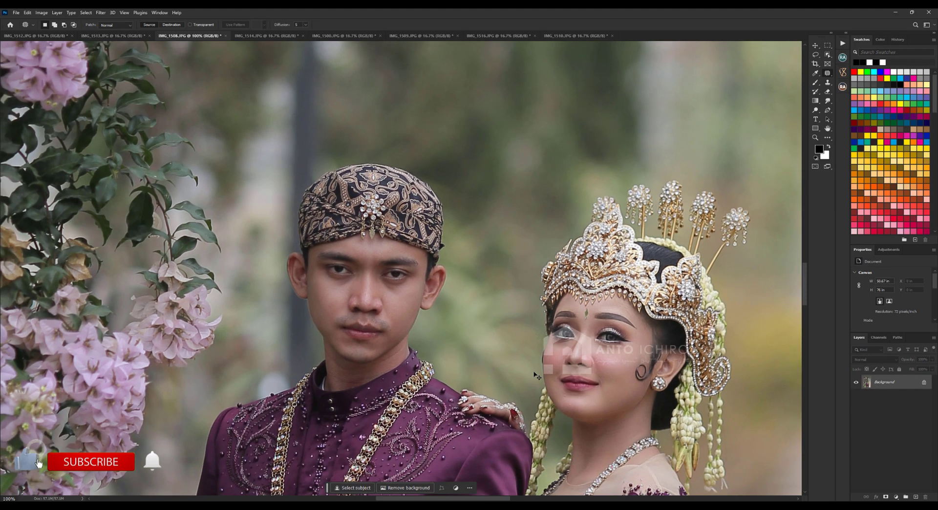
pyautogui.hotkey('ctrl', '-')
pyautogui.hotkey('ctrl', '-')
pyautogui.hotkey('ctrl', '-')
pyautogui.hotkey('ctrl', '-')
pyautogui.hotkey('ctrl', '-')
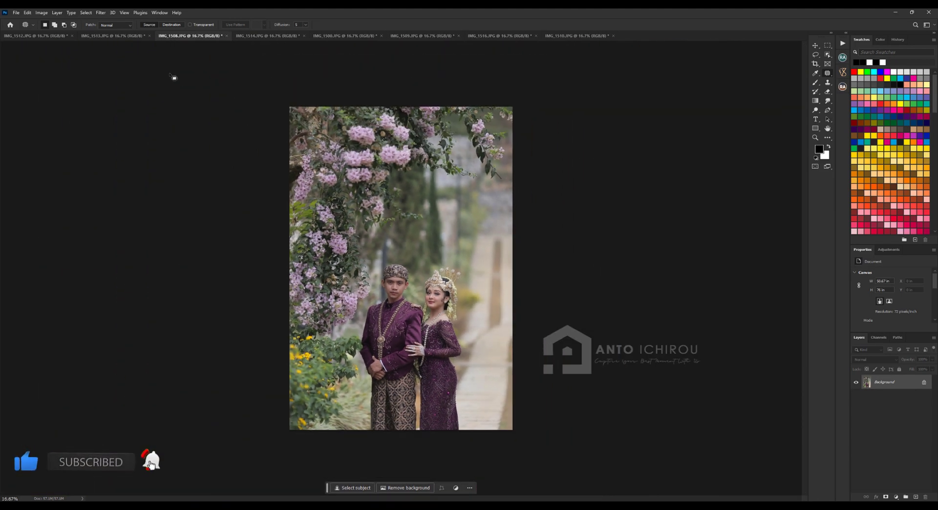
pyautogui.click(101, 12)
# Apply the VOL.55 Camera Raw preset to IMG_1508 and show the Basic sliders
pyautogui.click(120, 66)
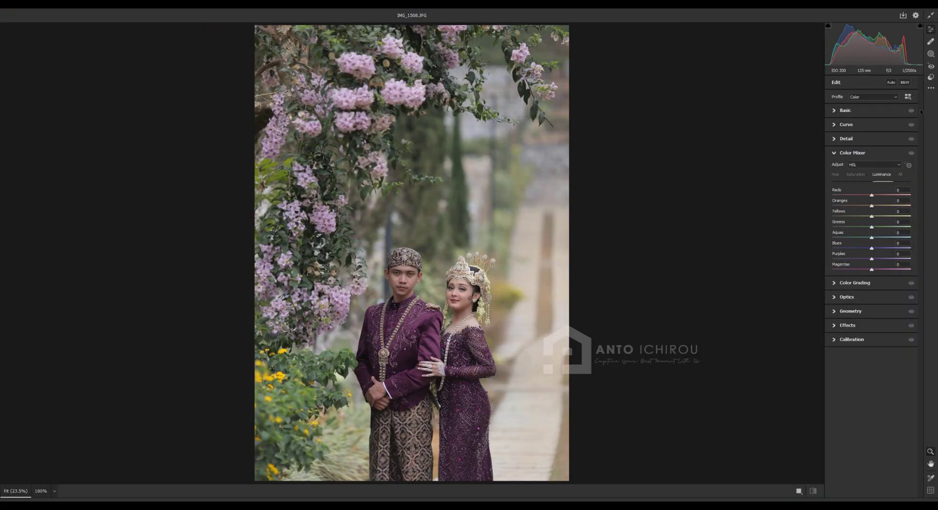
pyautogui.click(932, 76)
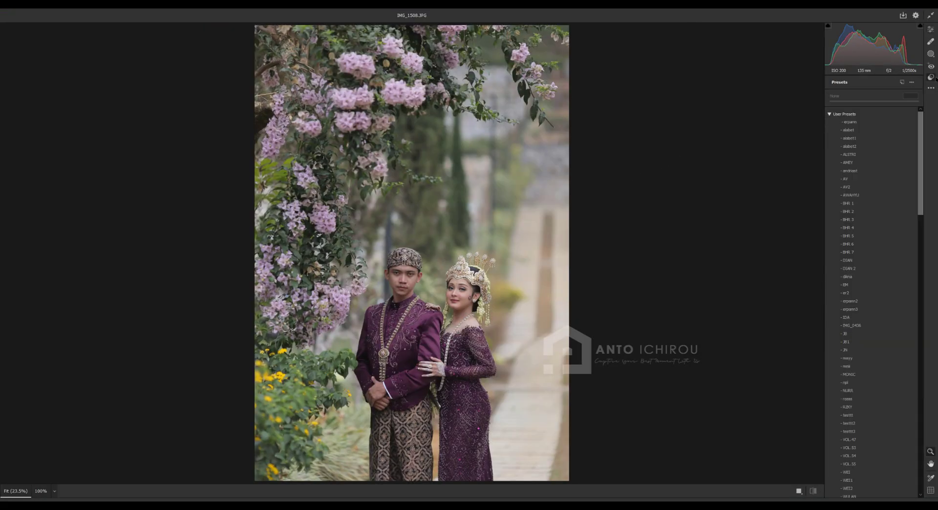
pyautogui.click(844, 465)
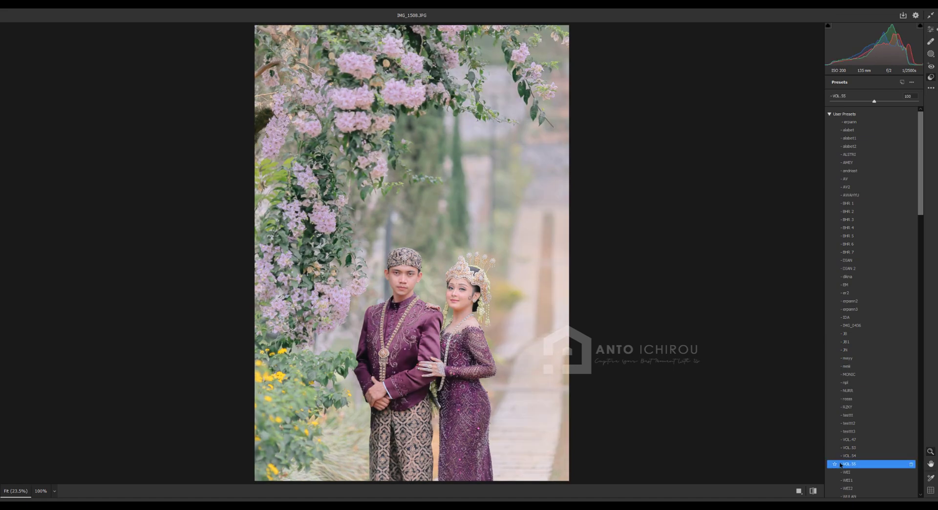
pyautogui.click(932, 30)
pyautogui.click(835, 153)
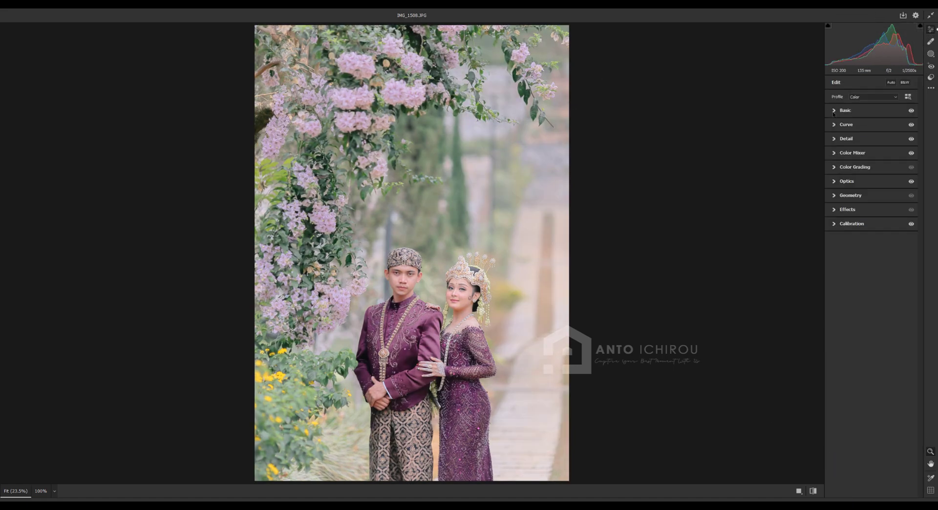
pyautogui.click(845, 110)
# Set exposure to -0.25, blacks to +48 and shadows to -4, then compare side by side
pyautogui.moveTo(871, 166); pyautogui.dragTo(869, 167)
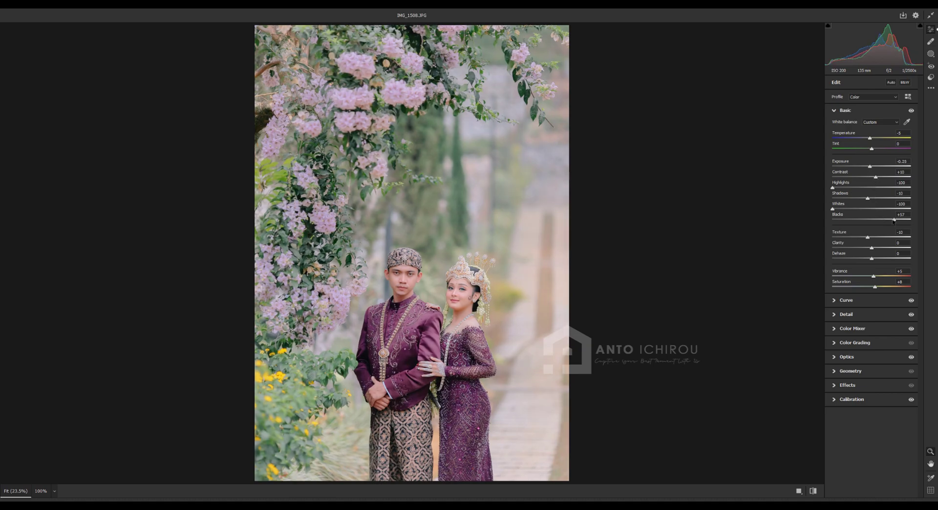
pyautogui.moveTo(884, 222); pyautogui.dragTo(890, 221)
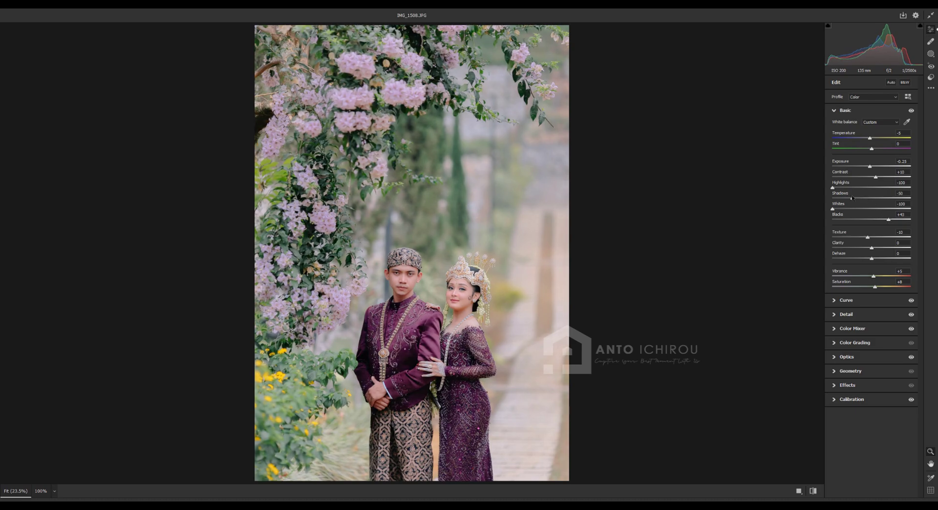
pyautogui.moveTo(869, 199); pyautogui.dragTo(874, 200)
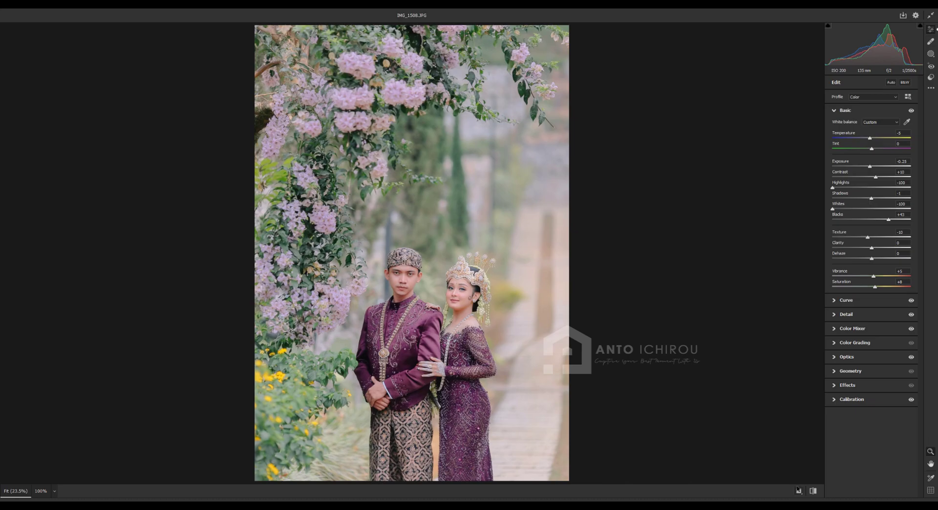
pyautogui.click(798, 490)
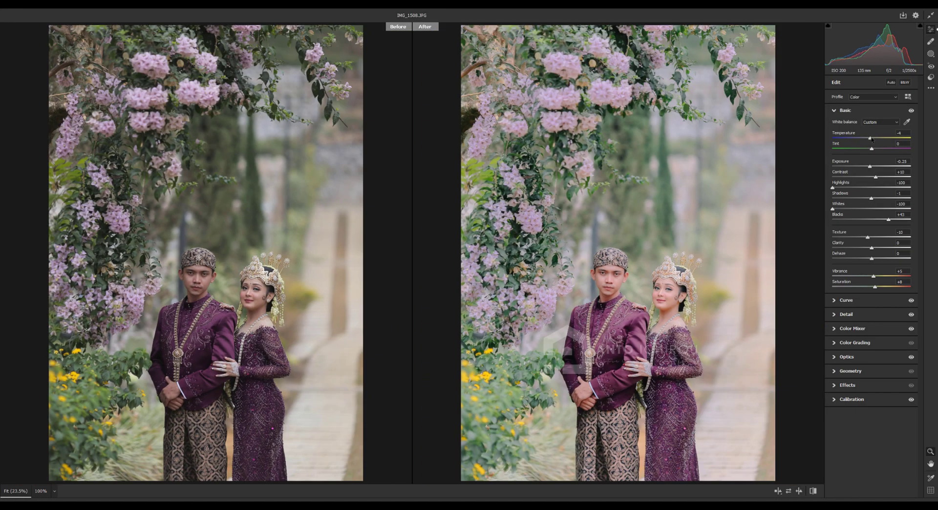
# Set temperature to -2, shift tint toward magenta, brighten exposure slightly, and apply
pyautogui.moveTo(873, 138); pyautogui.dragTo(872, 140)
pyautogui.moveTo(873, 149); pyautogui.dragTo(877, 149)
pyautogui.moveTo(871, 167); pyautogui.dragTo(872, 167)
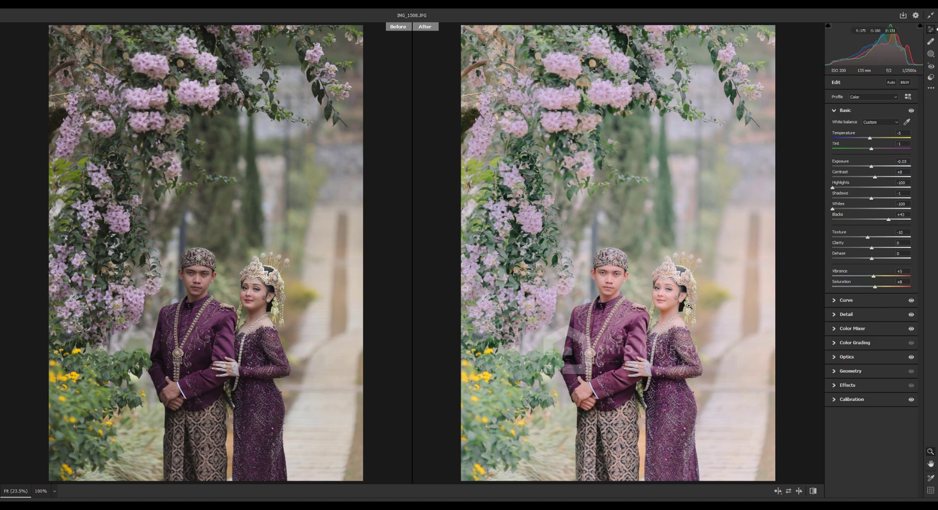
pyautogui.click(617, 295)
pyautogui.press('Return')
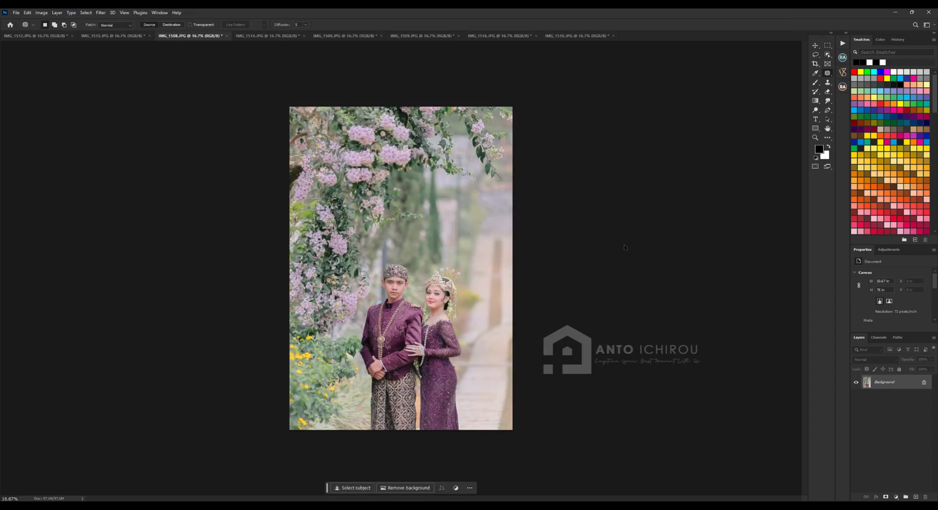
# Switch to IMG_1514 and apply the VOL.55 Camera Raw preset
pyautogui.hotkey('ctrl', '+')
pyautogui.hotkey('ctrl', '-')
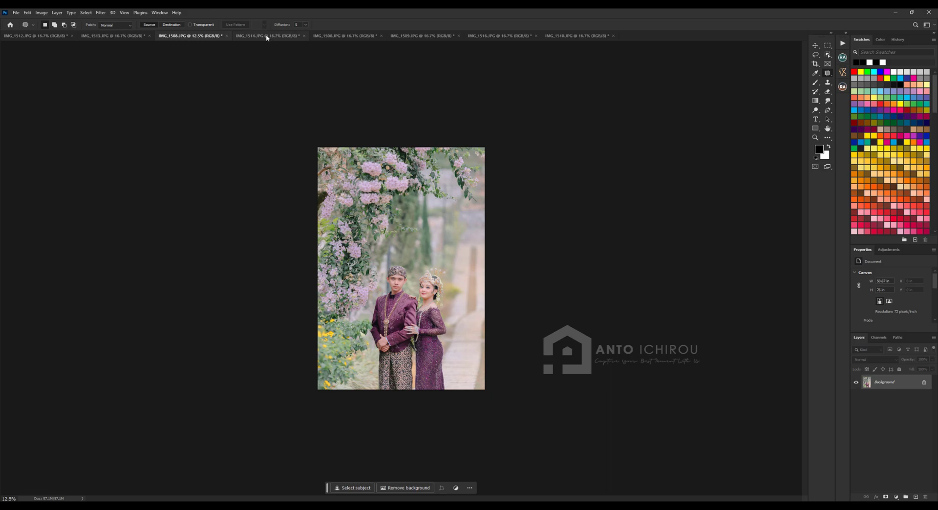
pyautogui.click(267, 35)
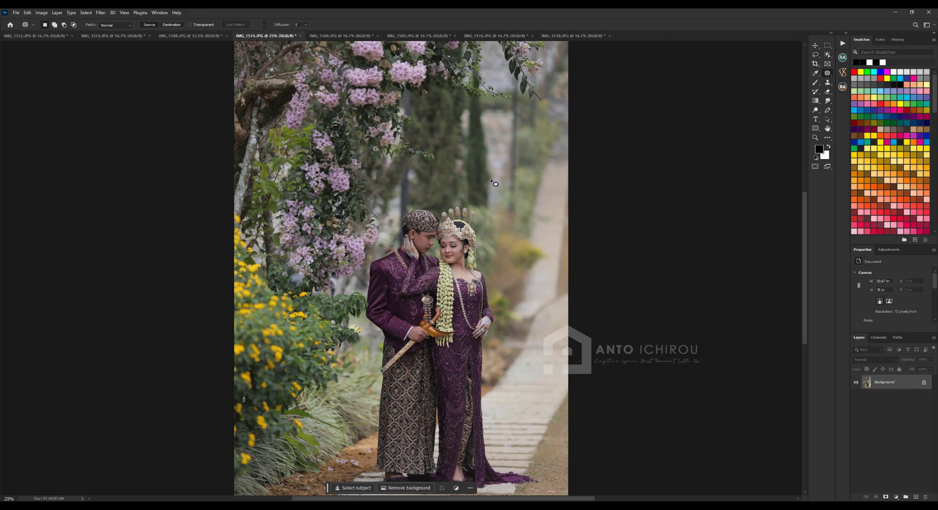
pyautogui.click(101, 12)
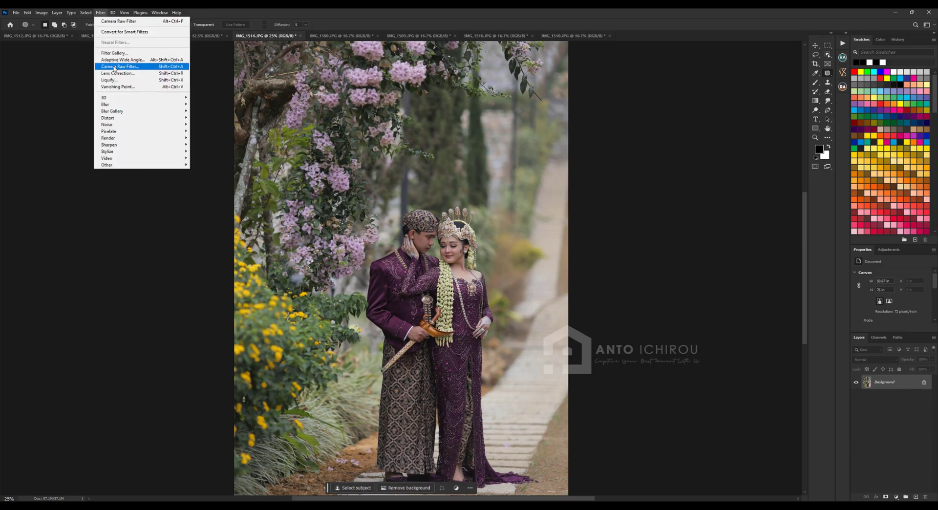
pyautogui.click(122, 67)
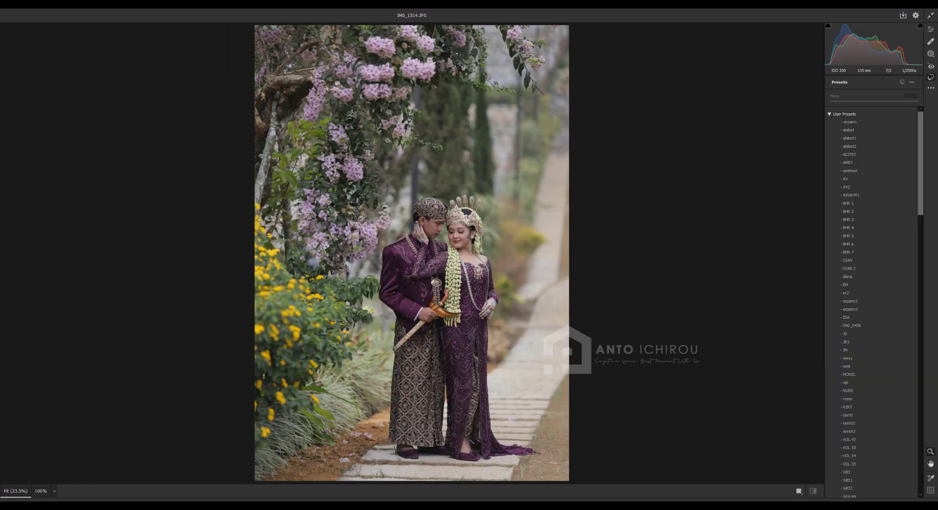
pyautogui.click(850, 465)
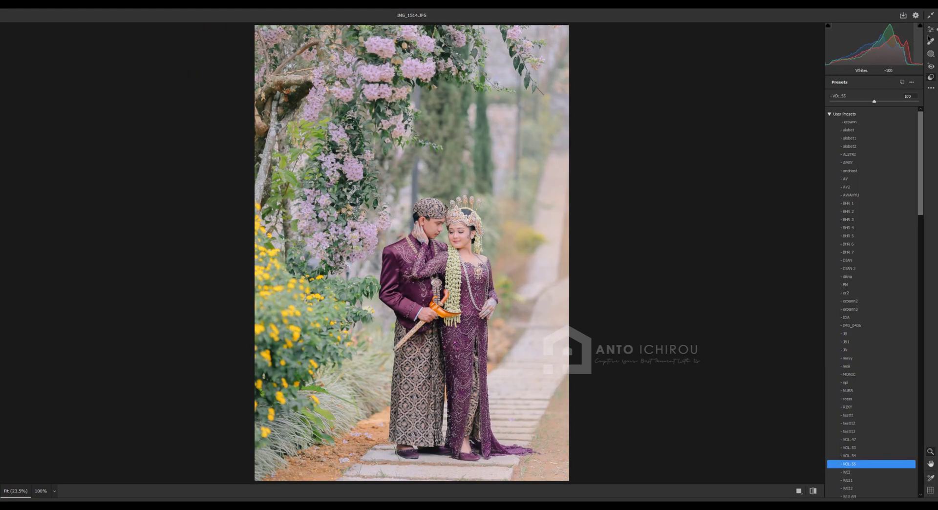
# Compare before and after side by side and lower exposure to -0.05
pyautogui.press('e')
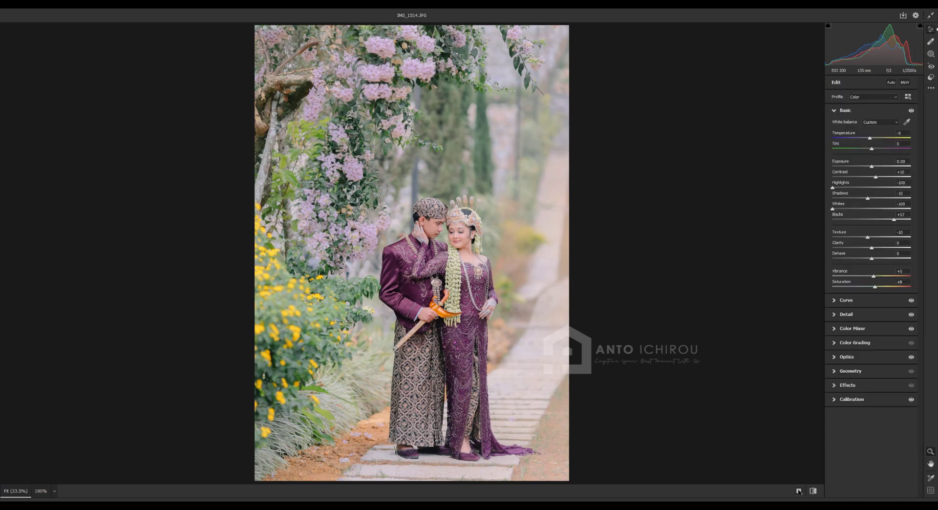
pyautogui.click(799, 491)
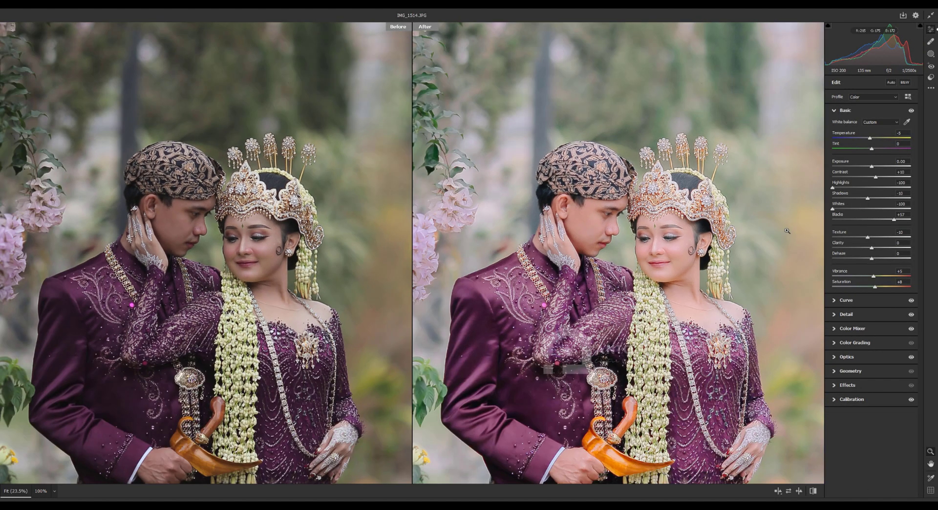
pyautogui.click(787, 230)
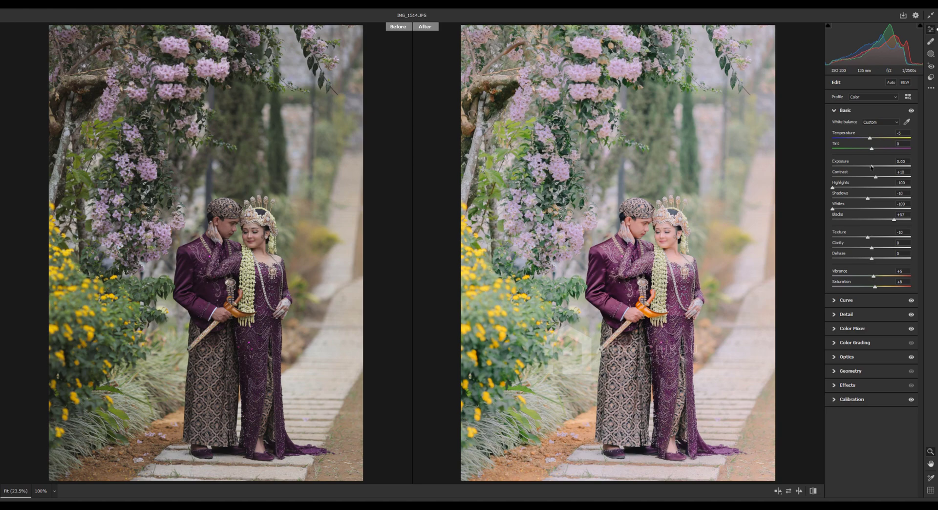
pyautogui.click(871, 166)
# Review the optics and detail settings, checking the faces at full size
pyautogui.click(835, 113)
pyautogui.click(836, 182)
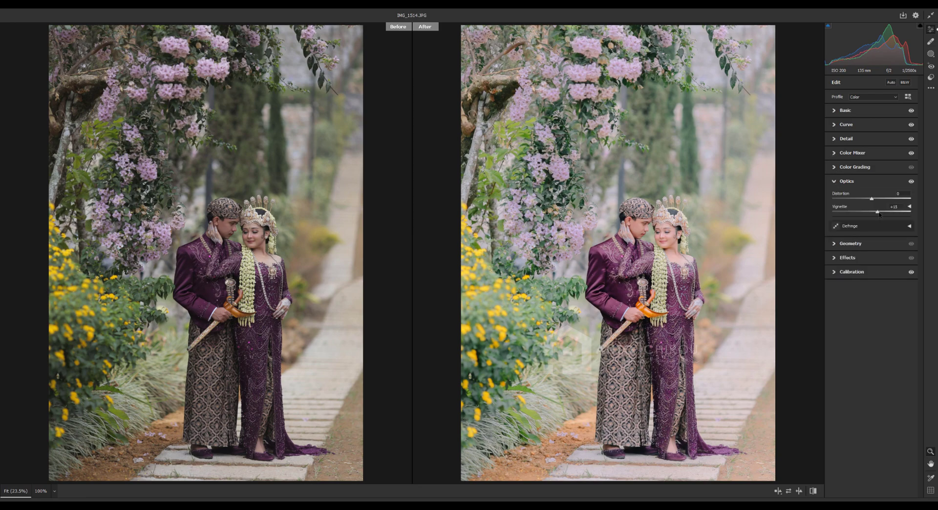
pyautogui.click(835, 182)
pyautogui.click(834, 139)
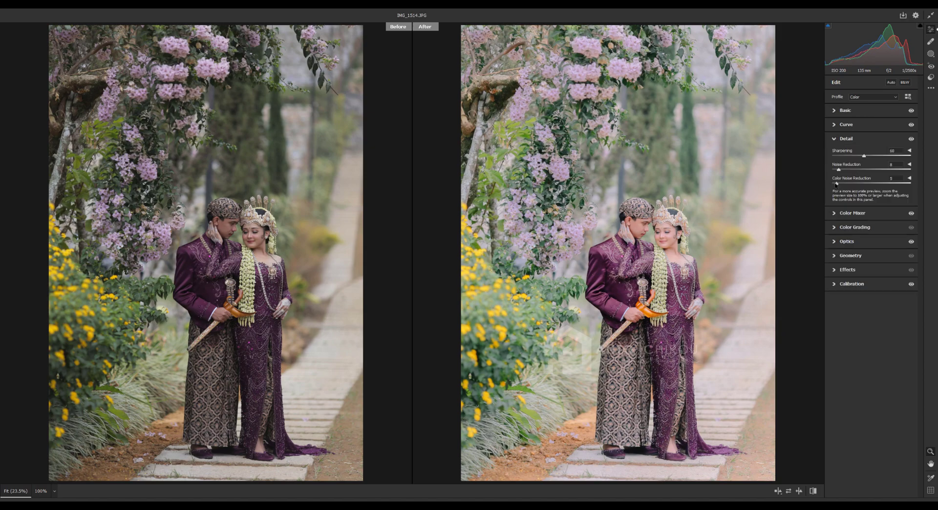
pyautogui.hotkey('ctrl', 'alt', '0')
pyautogui.hotkey('ctrl', '0')
# Deepen the shadows, check the couple's faces up close, and apply the Camera Raw edits
pyautogui.click(834, 139)
pyautogui.click(841, 110)
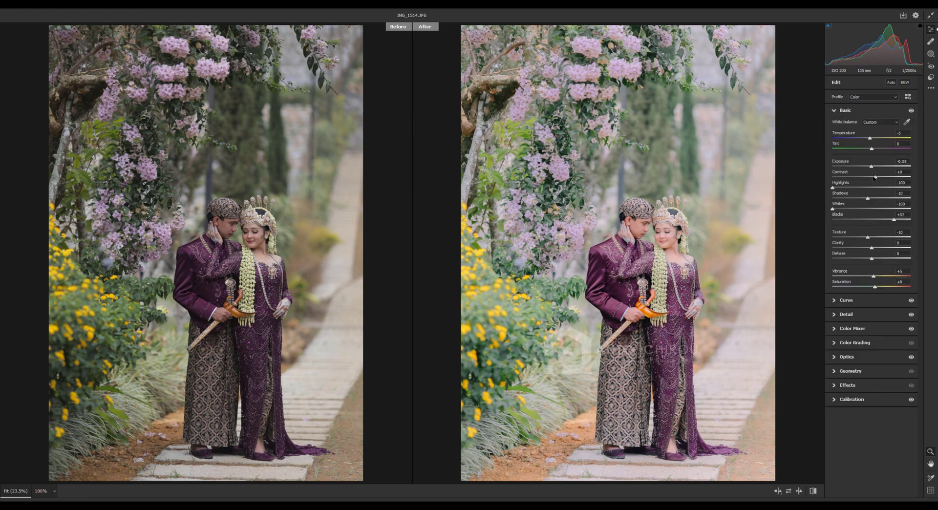
pyautogui.moveTo(869, 199); pyautogui.dragTo(866, 199)
pyautogui.click(654, 246)
pyautogui.click(758, 301)
pyautogui.press('Return')
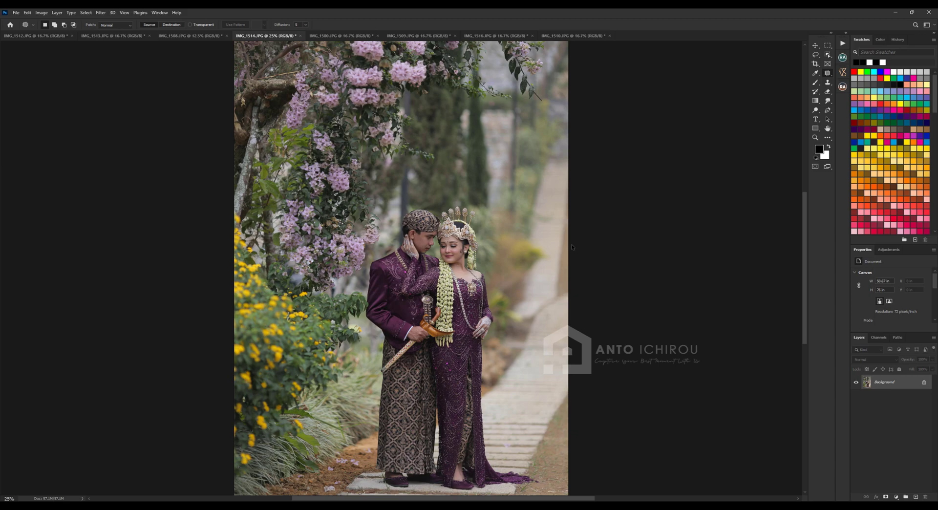
# Switch to IMG_1500 and zoom in to inspect the couple's faces, then zoom out
pyautogui.hotkey('ctrl', '+')
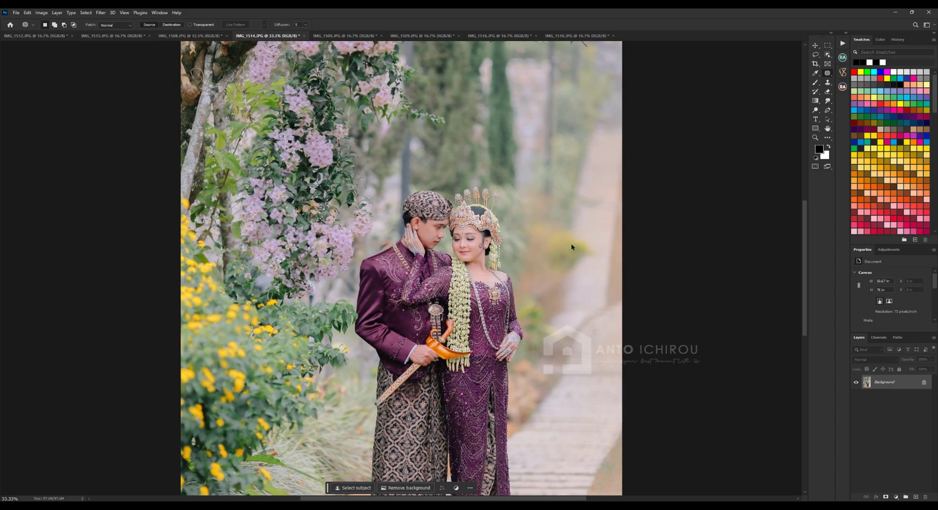
pyautogui.hotkey('ctrl', '-')
pyautogui.hotkey('ctrl', '-')
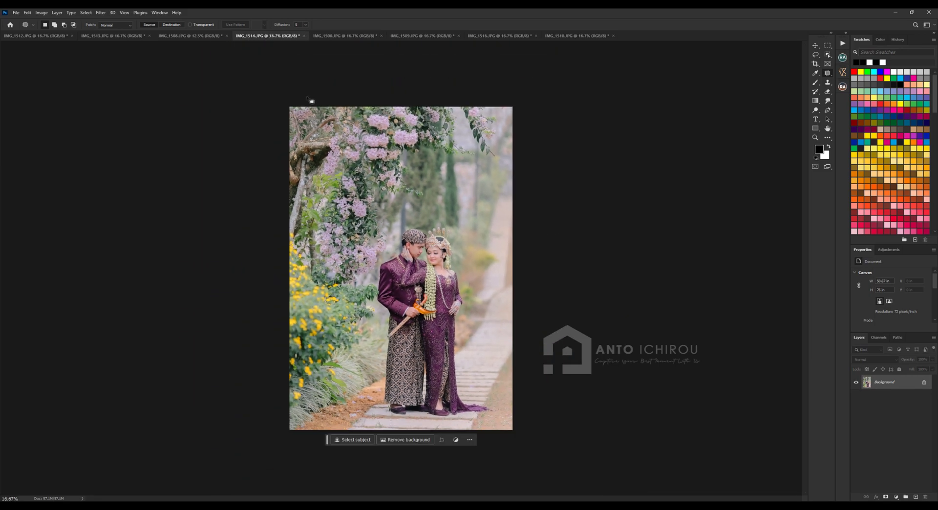
pyautogui.hotkey('ctrl', '+')
pyautogui.click(332, 34)
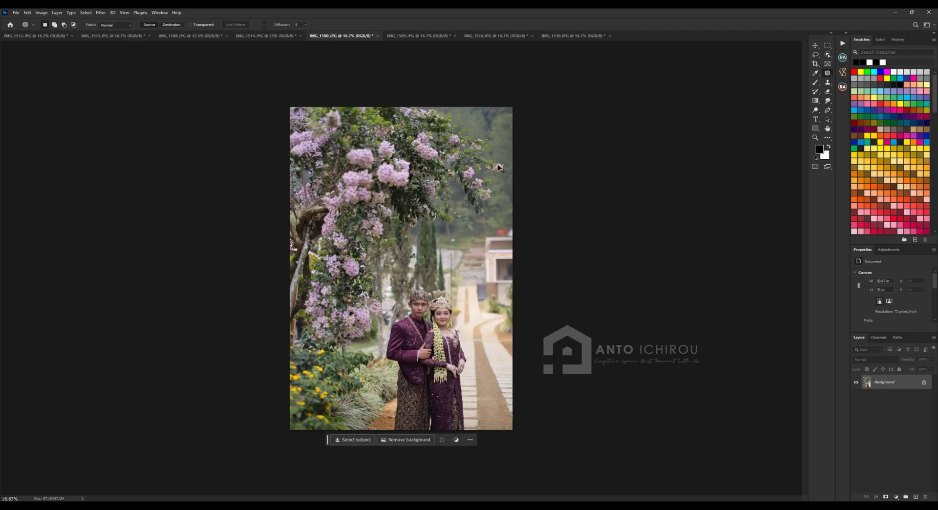
pyautogui.hotkey('ctrl', '+')
pyautogui.hotkey('ctrl', '+')
pyautogui.hotkey('ctrl', '+')
pyautogui.hotkey('ctrl', '+')
pyautogui.hotkey('ctrl', '+')
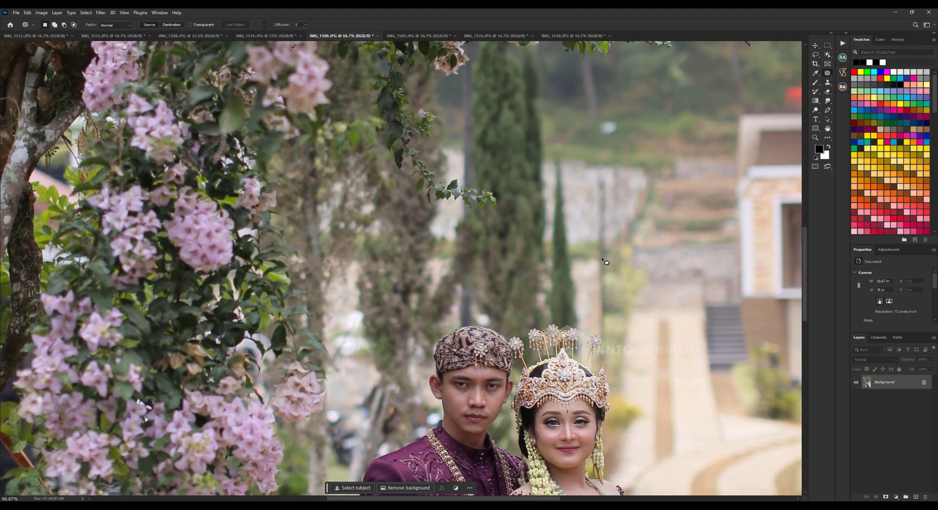
pyautogui.scroll(-5, 519, 291)
pyautogui.hotkey('ctrl', '+')
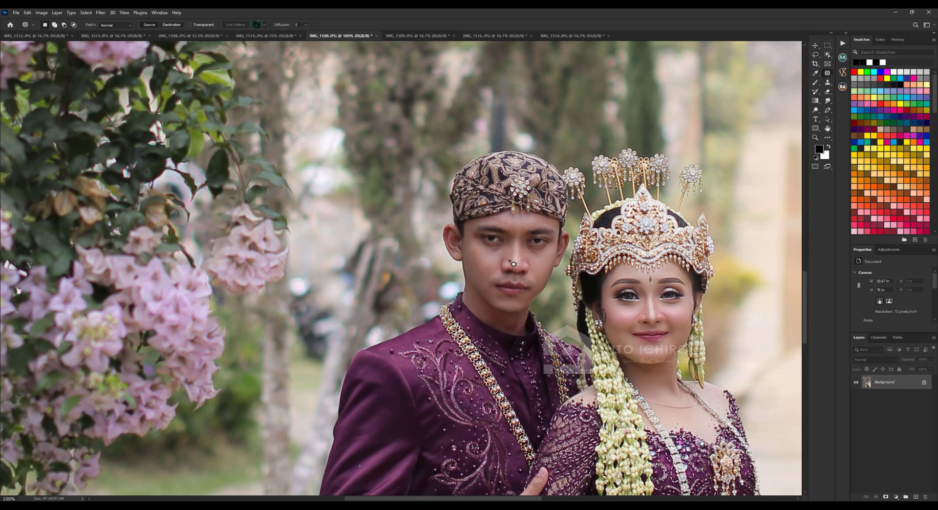
pyautogui.hotkey('ctrl', '-')
pyautogui.hotkey('ctrl', '-')
pyautogui.hotkey('ctrl', '-')
pyautogui.hotkey('ctrl', '-')
pyautogui.hotkey('ctrl', '-')
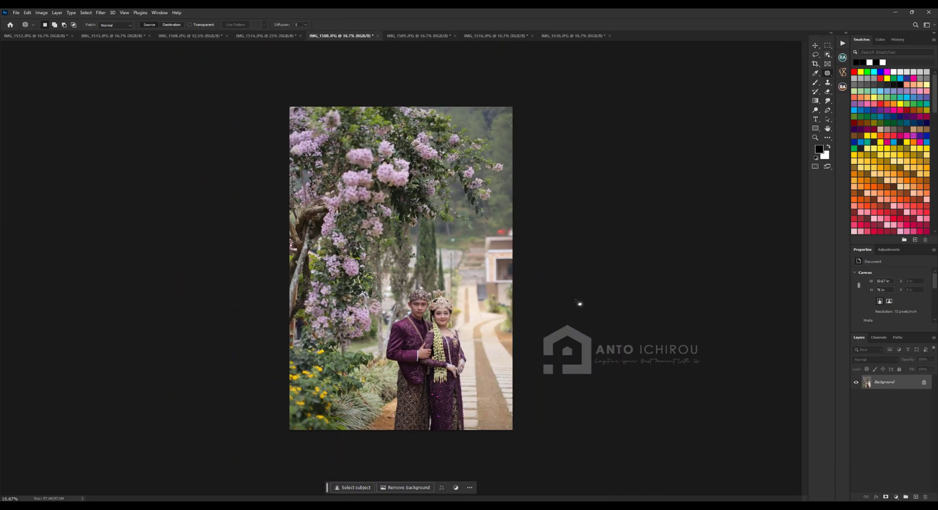
pyautogui.click(100, 12)
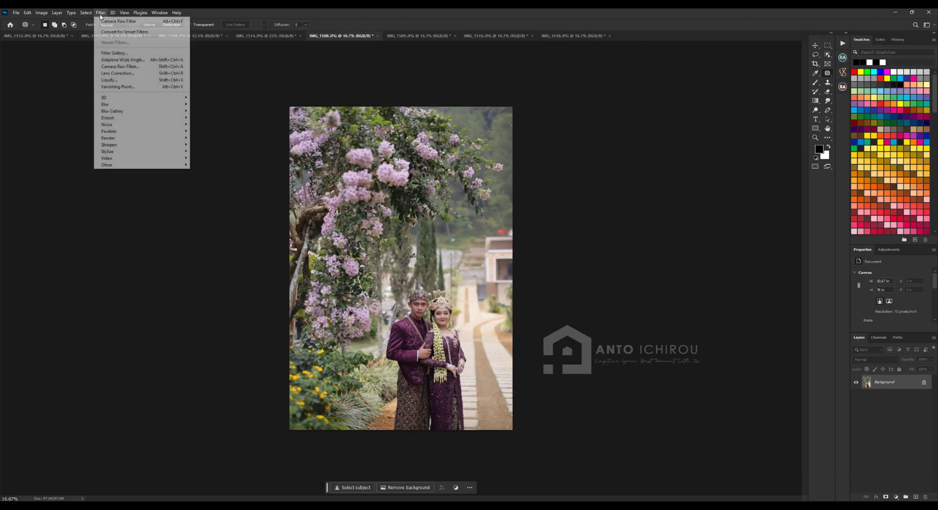
# Apply the VOL.55 preset to IMG_1500 in Camera Raw, with exposure -0.40 and blacks +54
pyautogui.click(135, 67)
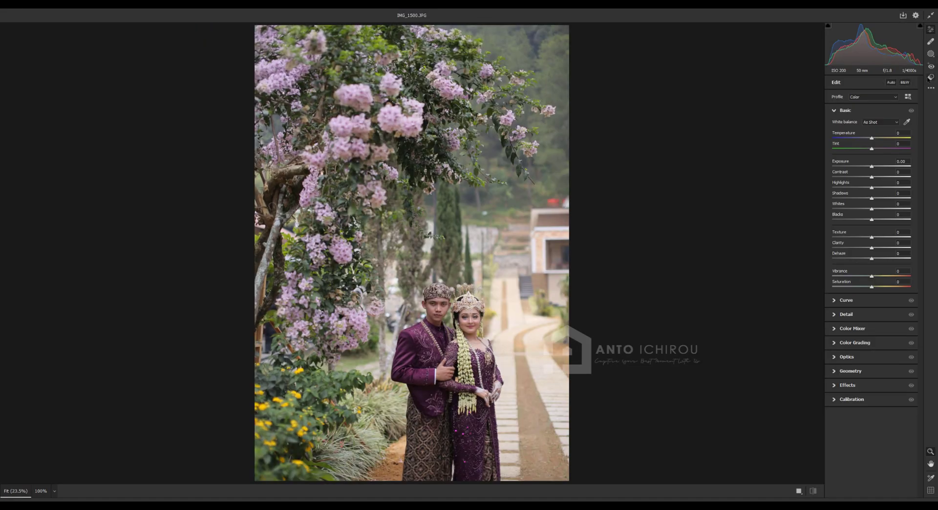
pyautogui.click(931, 77)
pyautogui.click(837, 464)
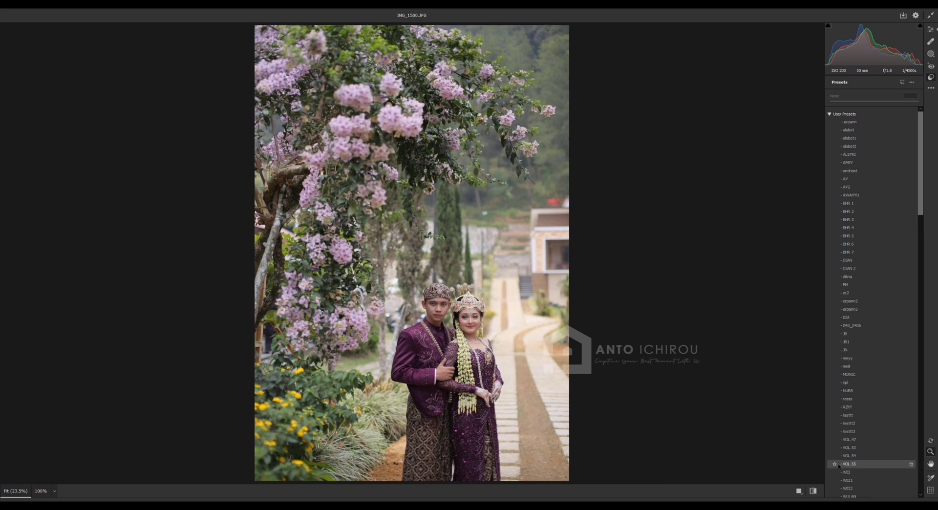
pyautogui.press('e')
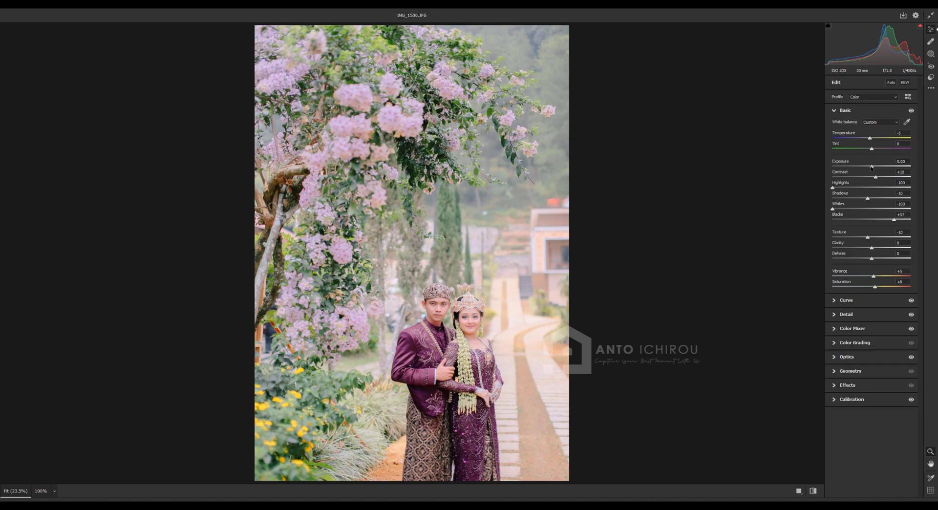
pyautogui.moveTo(872, 167); pyautogui.dragTo(869, 166)
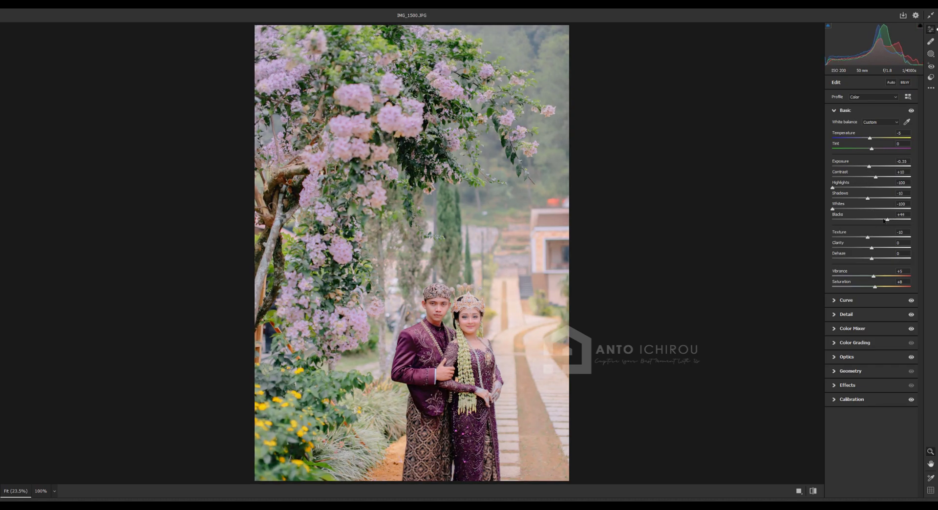
pyautogui.moveTo(886, 220); pyautogui.dragTo(898, 220)
# Compare before/after, set temperature -6, exposure -0.40, shadows +8, and apply the edits
pyautogui.click(814, 491)
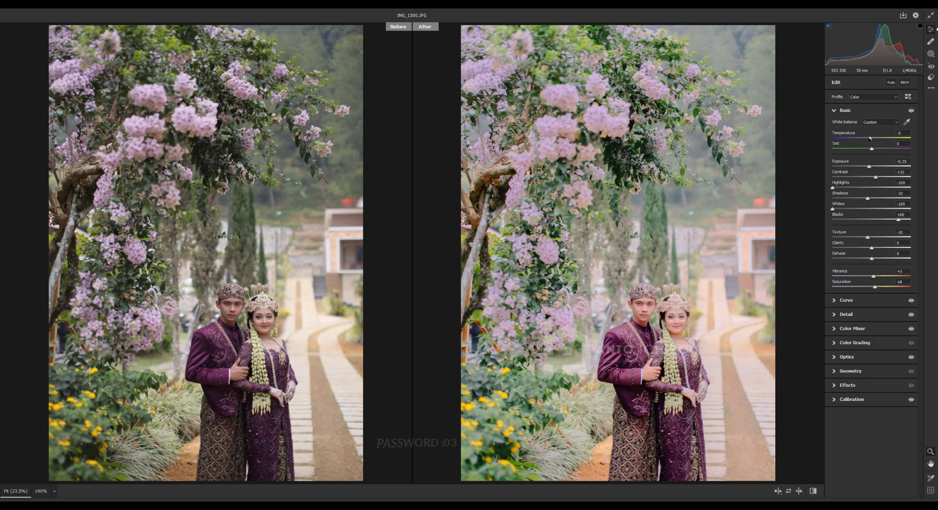
pyautogui.moveTo(870, 139); pyautogui.dragTo(869, 139)
pyautogui.moveTo(869, 168); pyautogui.dragTo(869, 167)
pyautogui.moveTo(874, 198); pyautogui.dragTo(895, 221)
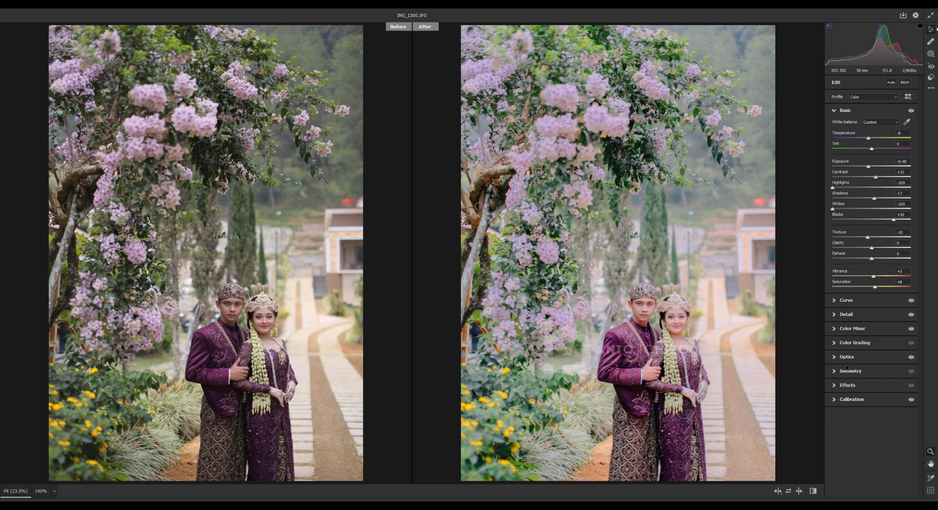
pyautogui.click(899, 500)
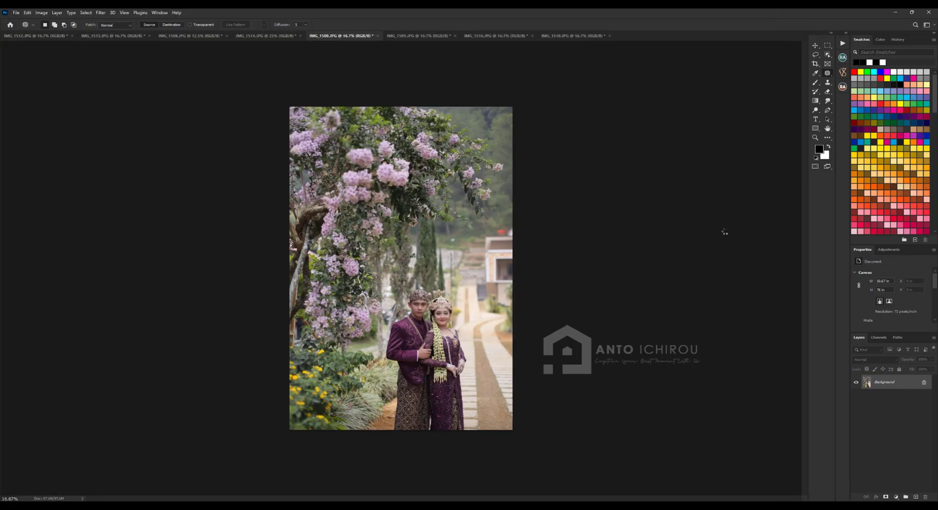
# Straighten IMG_1500 with a slightly rotated crop
pyautogui.click(815, 65)
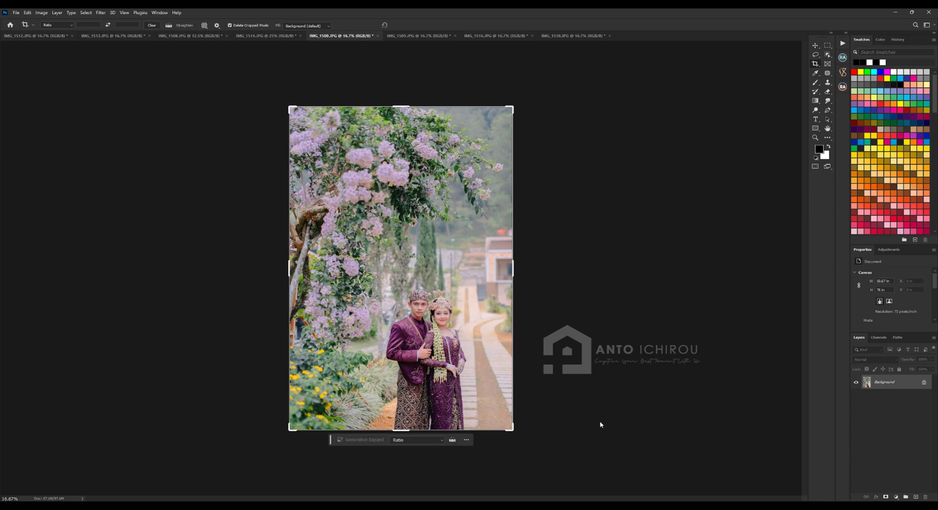
pyautogui.moveTo(590, 430); pyautogui.dragTo(561, 434)
pyautogui.press('Return')
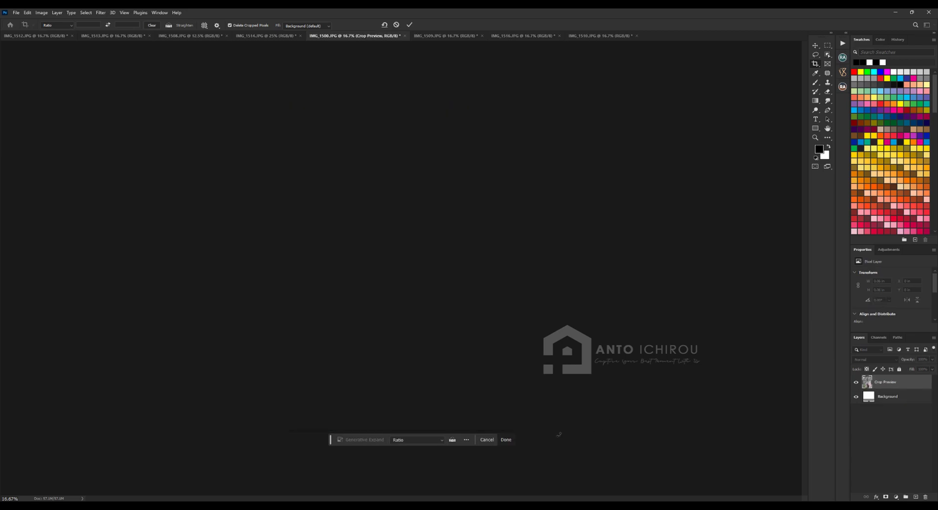
# Open the IMG_1509 photo in the Camera Raw filter
pyautogui.click(422, 37)
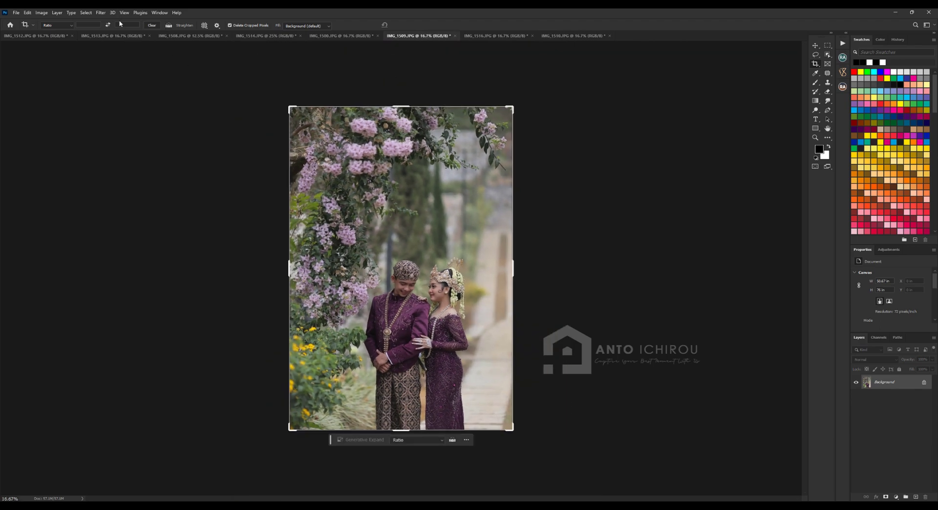
pyautogui.click(101, 12)
pyautogui.click(119, 67)
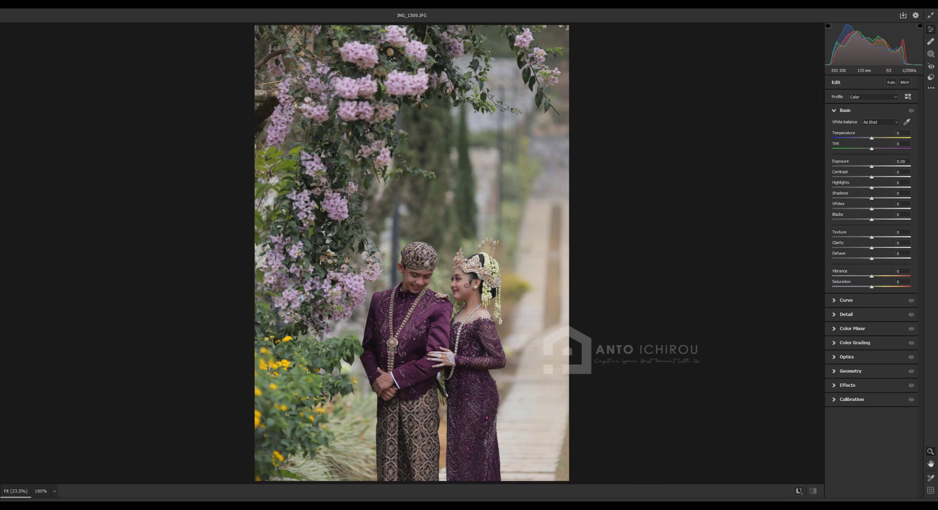
# Apply the VOL.55 preset to IMG_1509, with exposure -0.10 and raised blacks
pyautogui.click(799, 490)
pyautogui.click(931, 77)
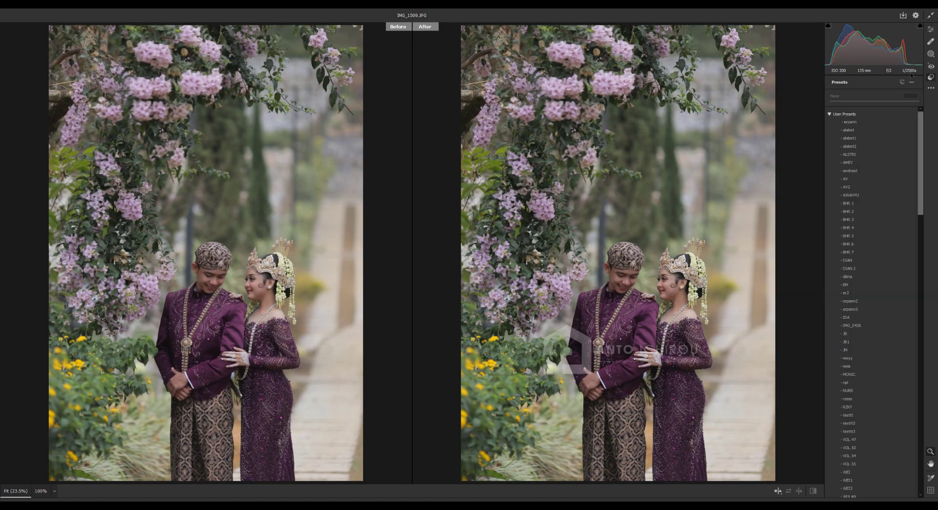
pyautogui.click(856, 466)
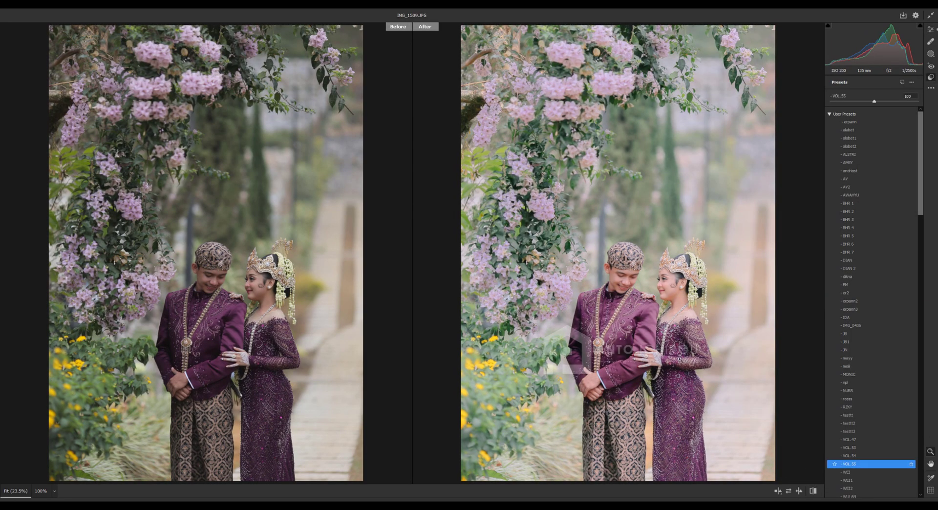
pyautogui.click(931, 31)
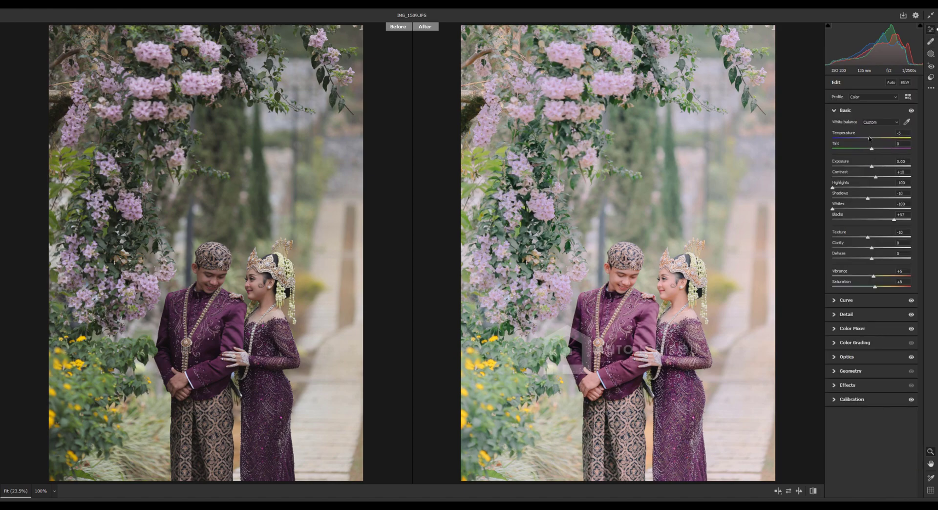
pyautogui.click(871, 166)
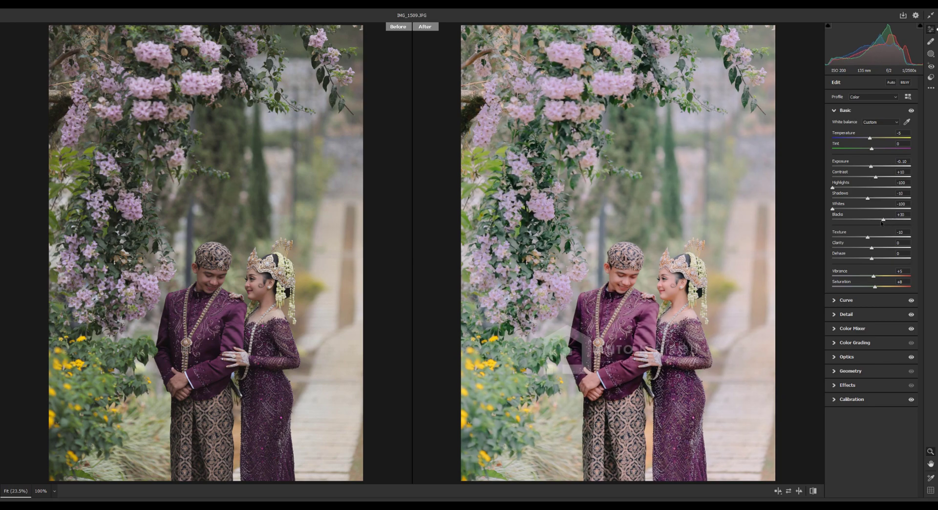
pyautogui.moveTo(883, 222); pyautogui.dragTo(893, 224)
# Raise colour noise reduction to 20, check the bride's face at 100%, and apply
pyautogui.click(834, 112)
pyautogui.click(853, 152)
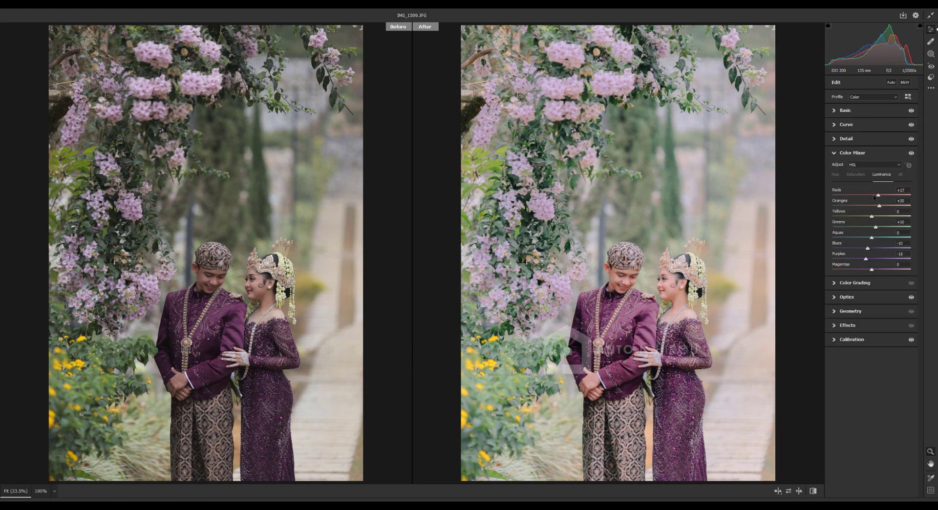
pyautogui.click(838, 153)
pyautogui.moveTo(839, 186); pyautogui.dragTo(849, 188)
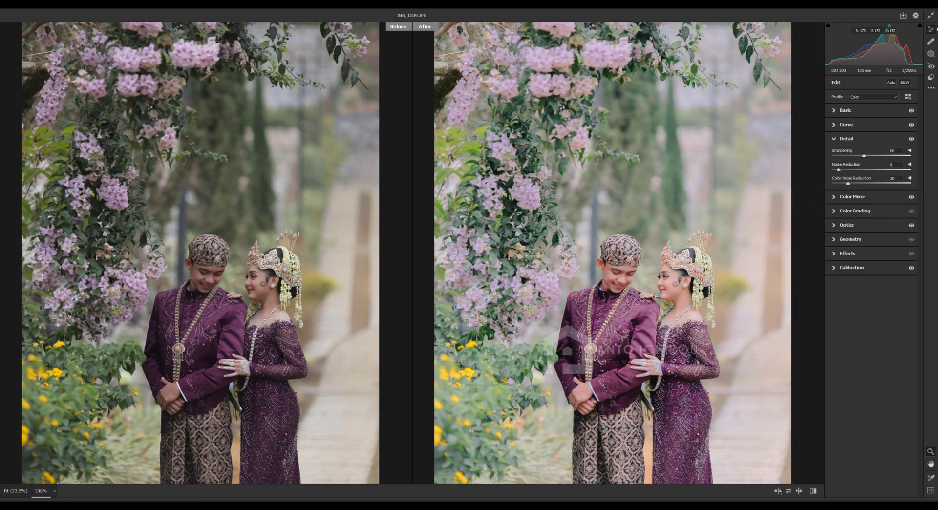
pyautogui.click(671, 278)
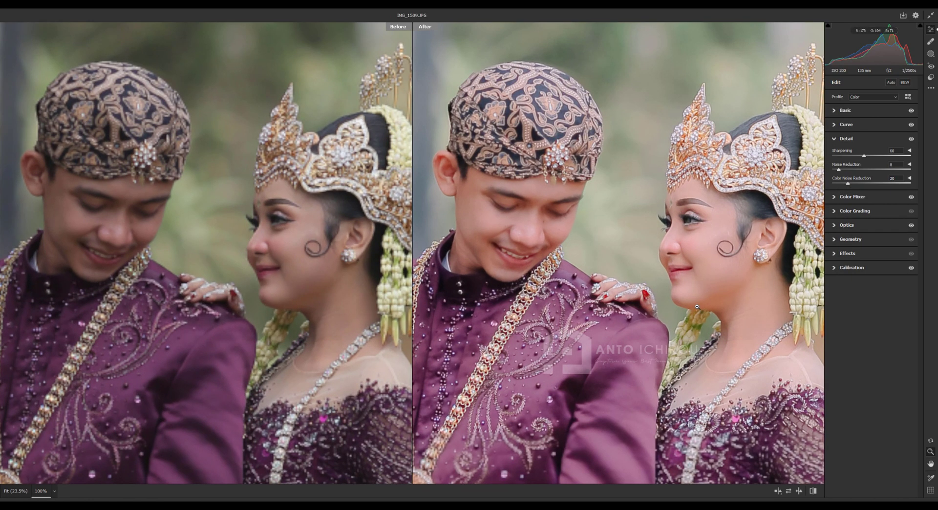
pyautogui.click(604, 268)
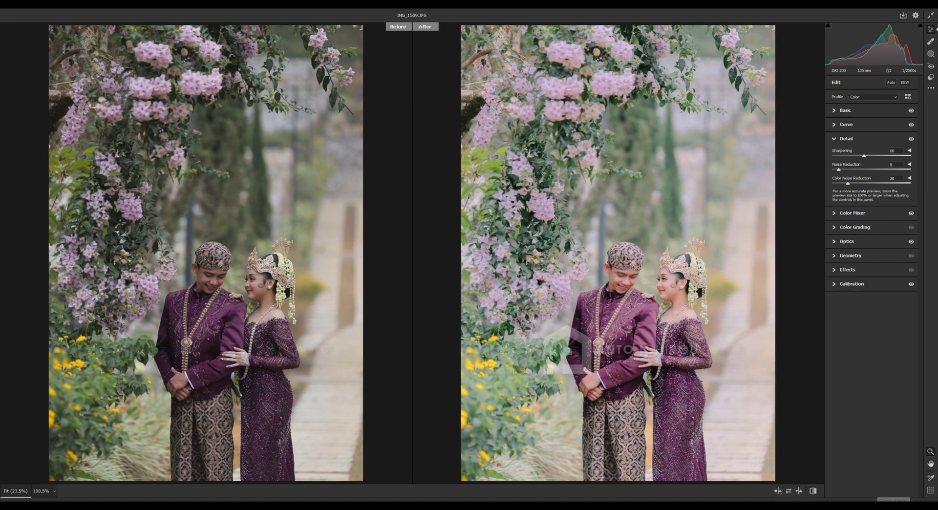
pyautogui.click(893, 500)
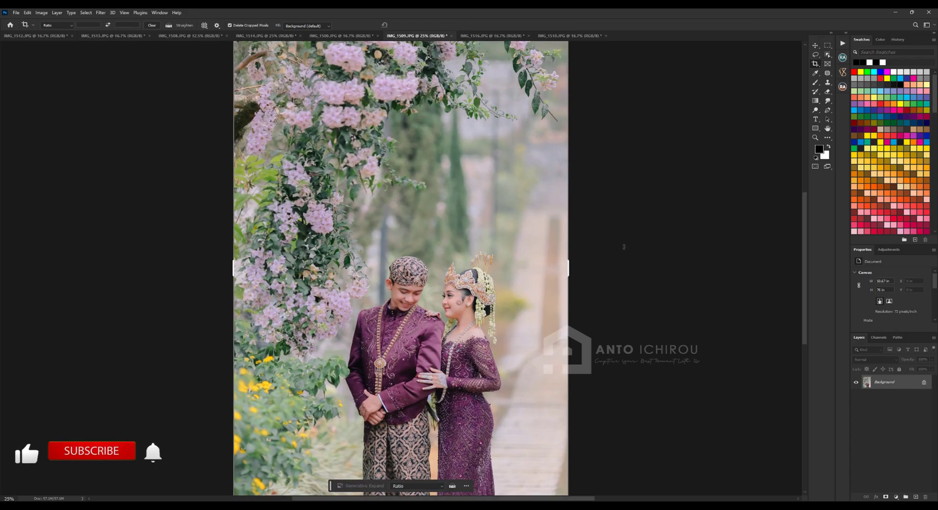
# Switch to the IMG_1516 photo and zoom in to inspect it
pyautogui.click(499, 36)
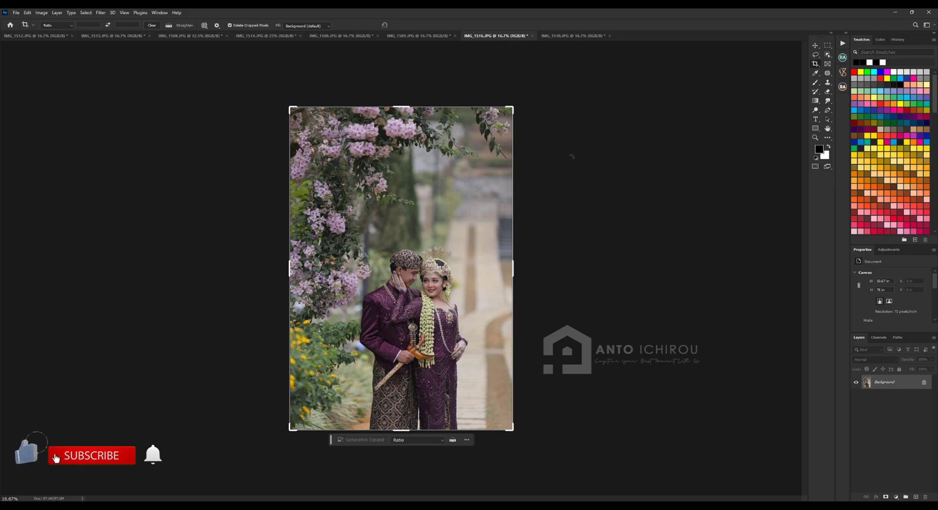
pyautogui.hotkey('ctrl', '+')
pyautogui.press('j')
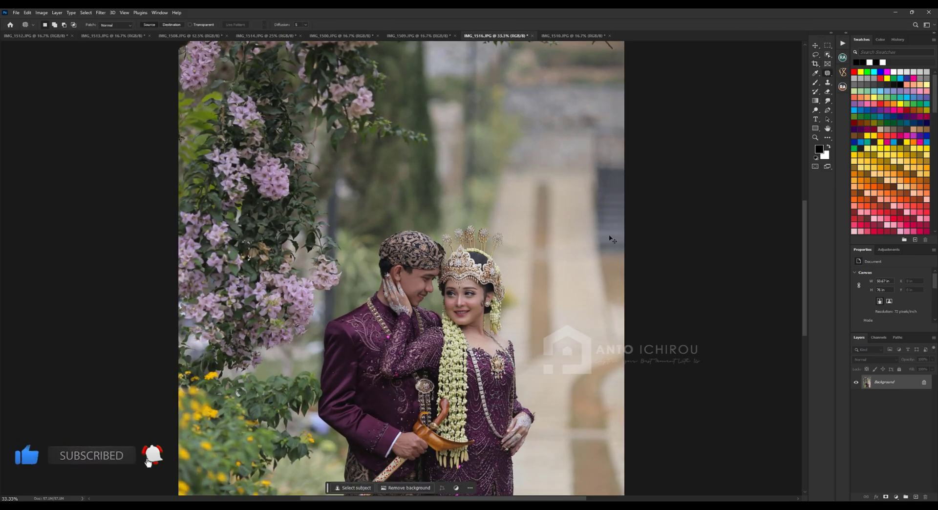
pyautogui.hotkey('ctrl', '+')
pyautogui.hotkey('ctrl', '-')
pyautogui.hotkey('ctrl', '-')
pyautogui.hotkey('ctrl', '-')
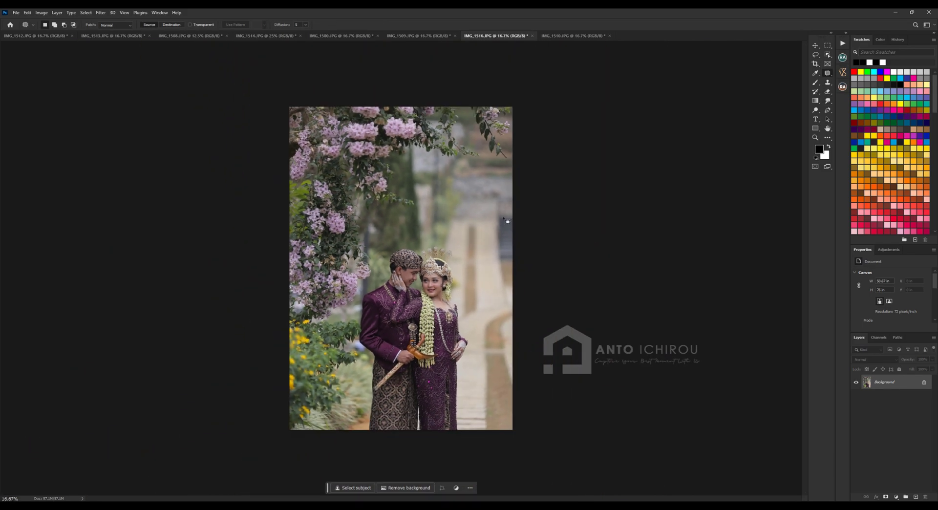
# Apply the VOL.55 Camera Raw preset to IMG_1516 and compare before/after at 100%
pyautogui.click(100, 12)
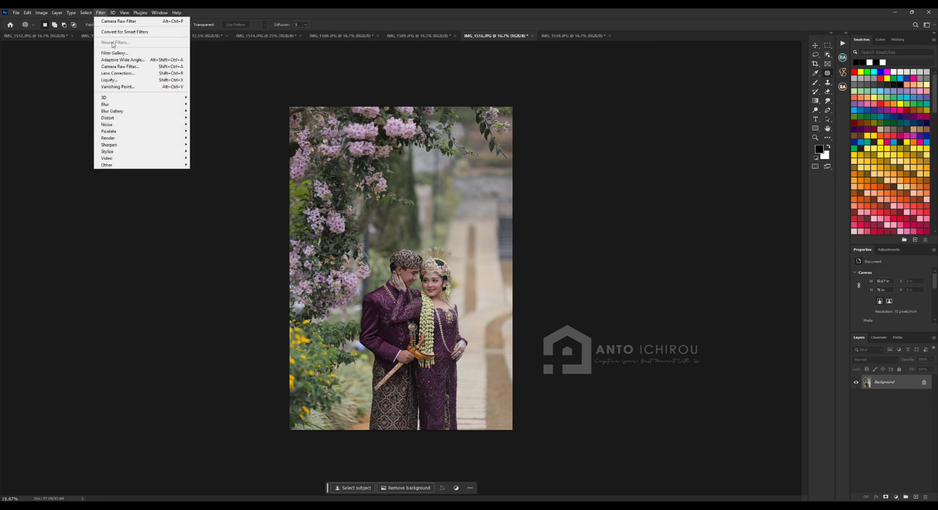
pyautogui.click(116, 67)
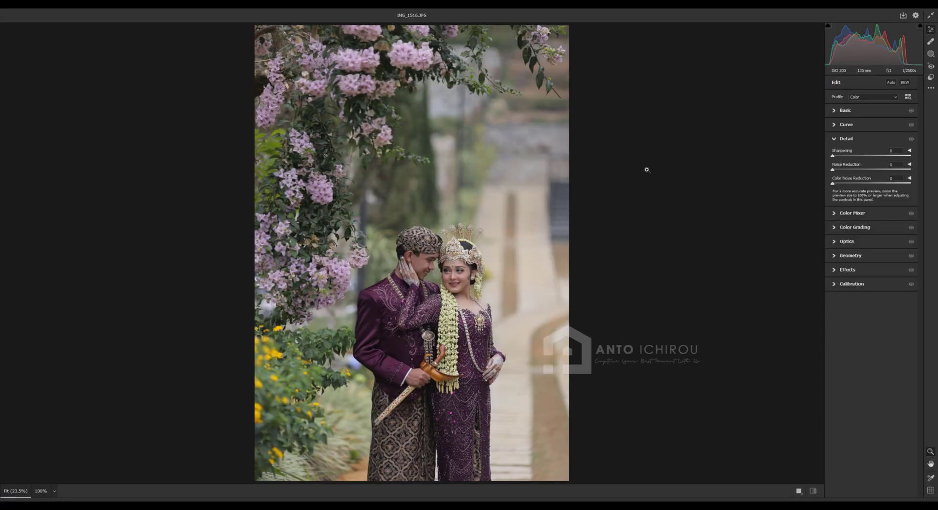
pyautogui.click(931, 79)
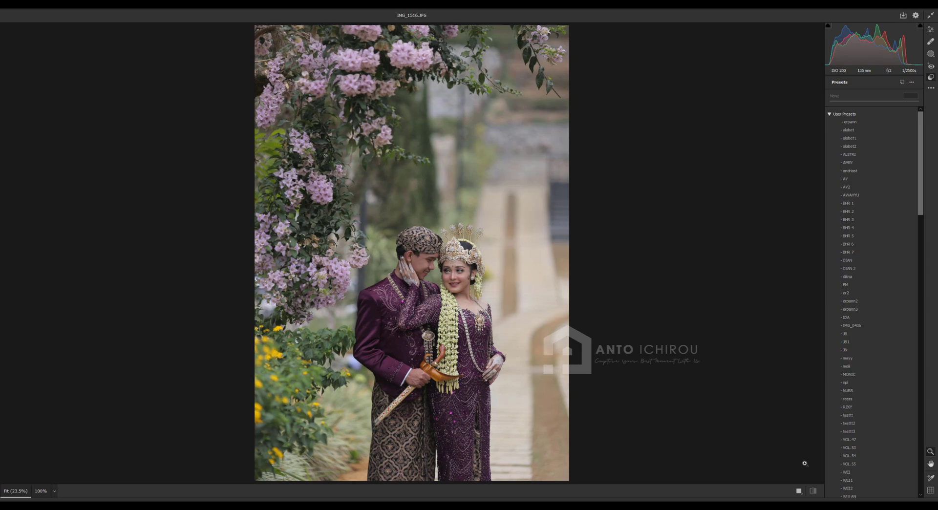
pyautogui.click(850, 464)
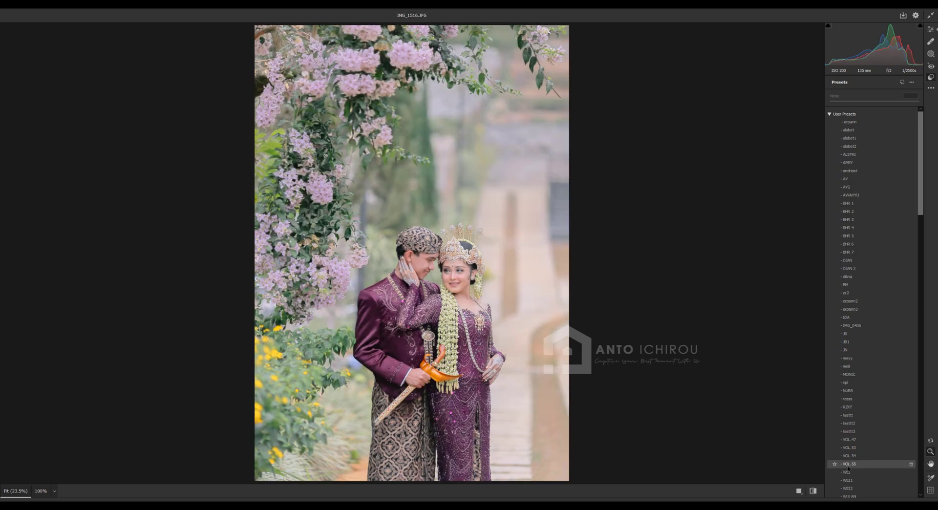
pyautogui.click(930, 29)
pyautogui.click(799, 492)
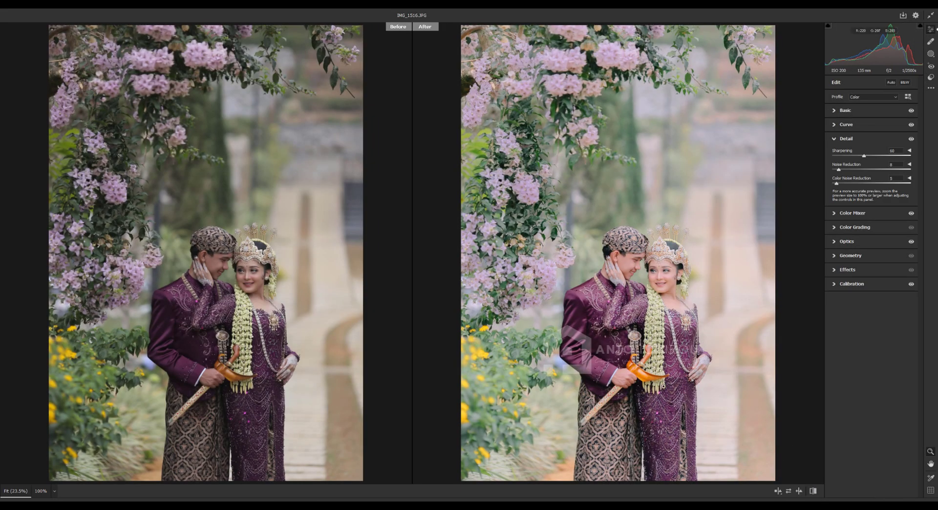
pyautogui.click(671, 294)
pyautogui.click(679, 289)
# Set blacks to +33, lift the shadows, lower exposure to -0.05, and apply
pyautogui.click(835, 138)
pyautogui.click(846, 110)
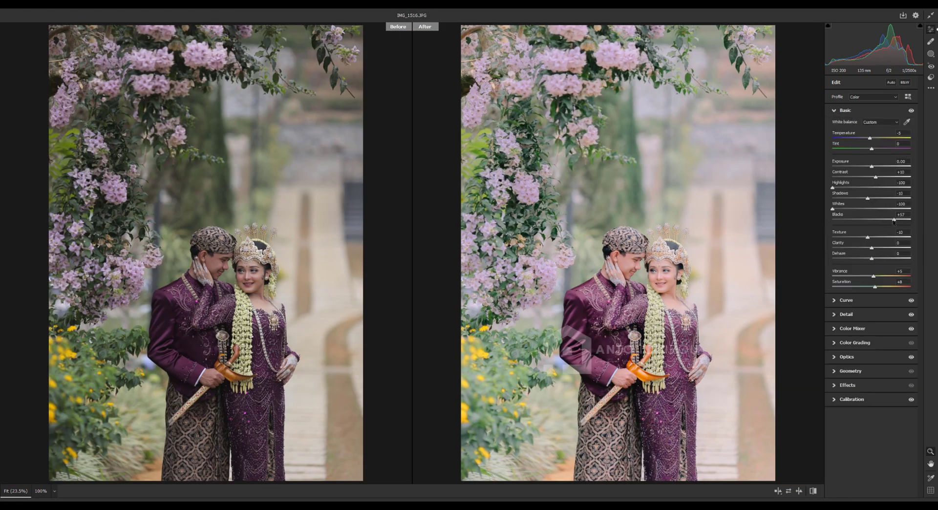
pyautogui.moveTo(881, 220); pyautogui.dragTo(885, 224)
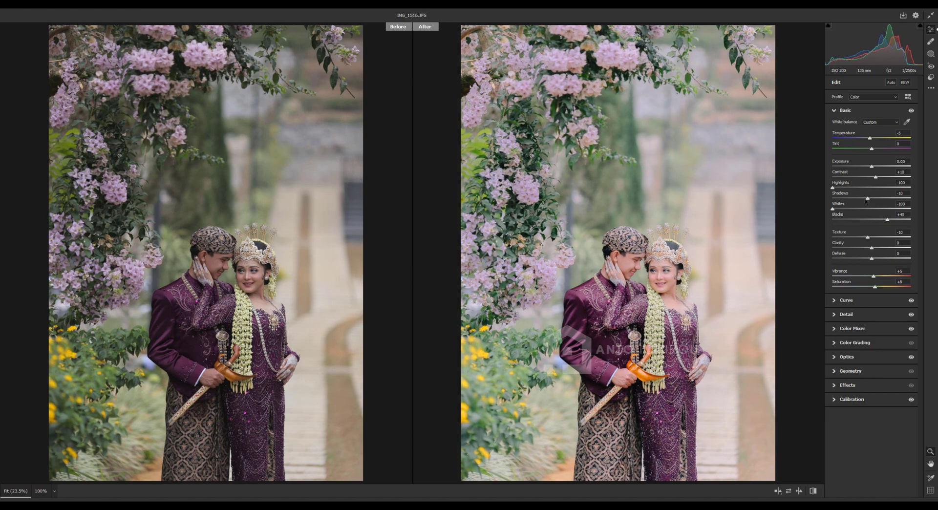
pyautogui.moveTo(855, 199); pyautogui.dragTo(878, 206)
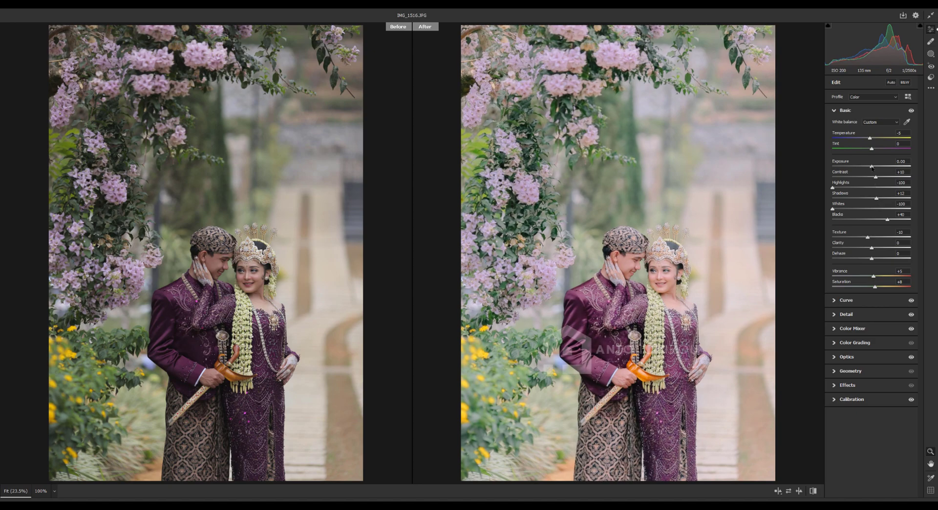
pyautogui.moveTo(873, 167); pyautogui.dragTo(873, 167)
pyautogui.press('Return')
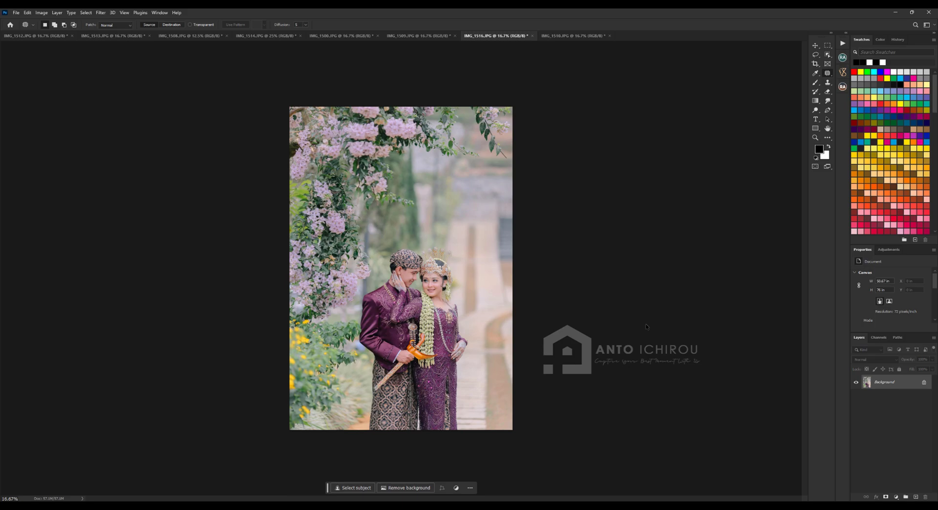
# Switch to IMG_1510 and patch away the blemish on the groom's cheek
pyautogui.hotkey('ctrl', '+')
pyautogui.hotkey('ctrl', '+')
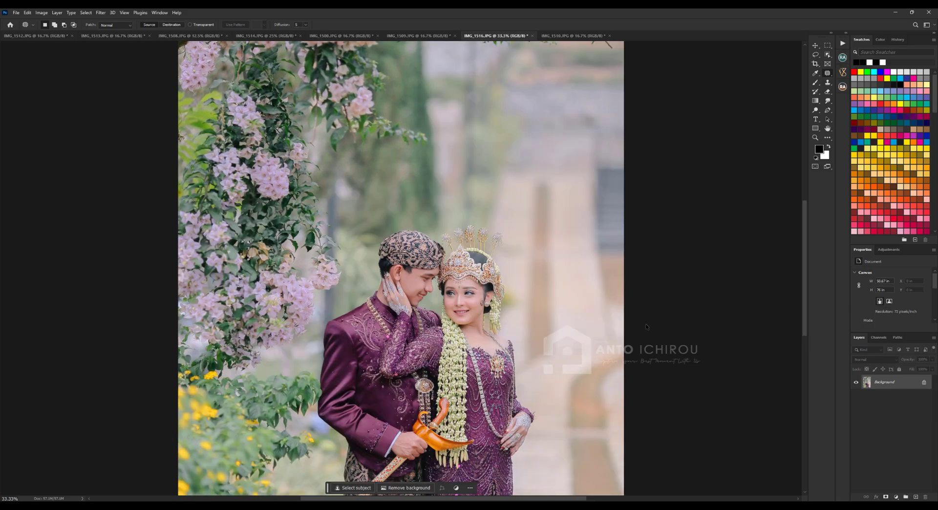
pyautogui.hotkey('ctrl', '-')
pyautogui.hotkey('ctrl', '-')
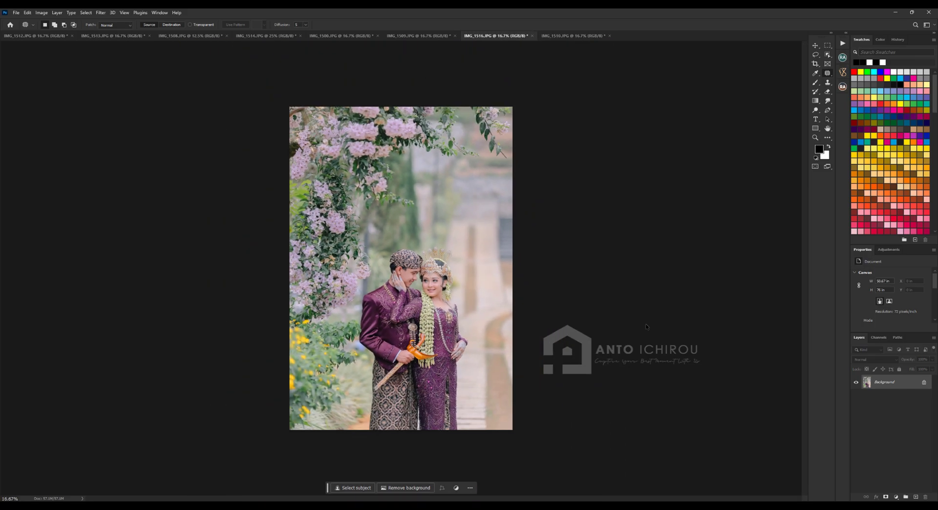
pyautogui.click(557, 36)
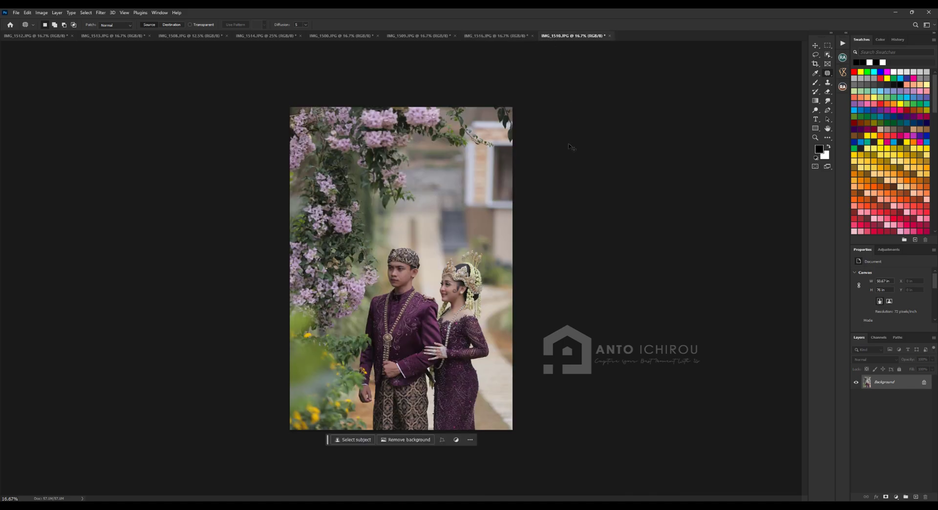
pyautogui.hotkey('ctrl', '+')
pyautogui.hotkey('ctrl', '+')
pyautogui.hotkey('ctrl', '+')
pyautogui.hotkey('ctrl', '+')
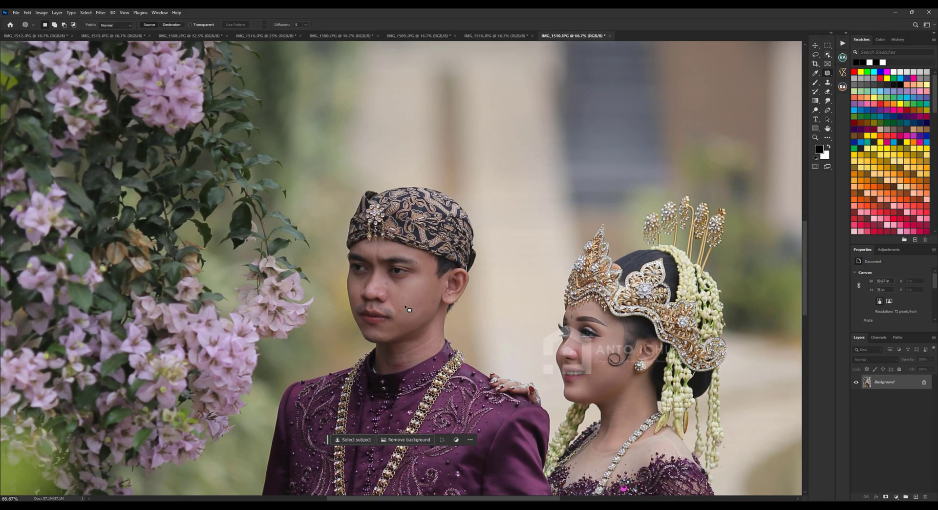
pyautogui.moveTo(393, 299); pyautogui.dragTo(394, 316)
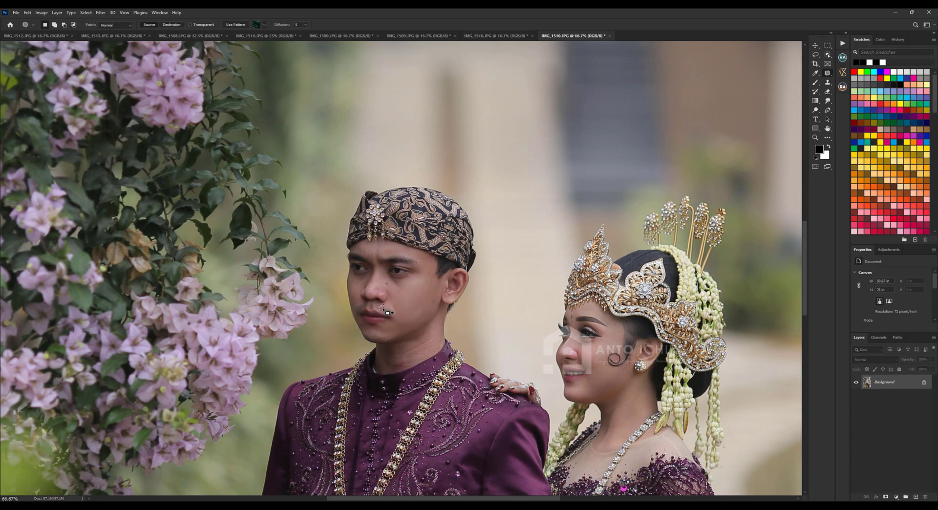
pyautogui.hotkey('ctrl', 'd')
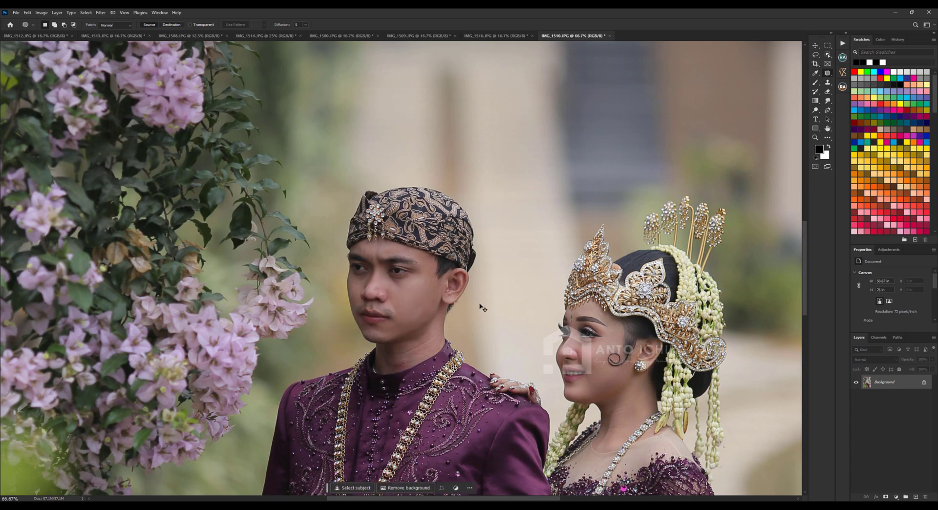
pyautogui.hotkey('ctrl', '-')
pyautogui.hotkey('ctrl', '-')
pyautogui.hotkey('ctrl', '-')
pyautogui.hotkey('ctrl', '-')
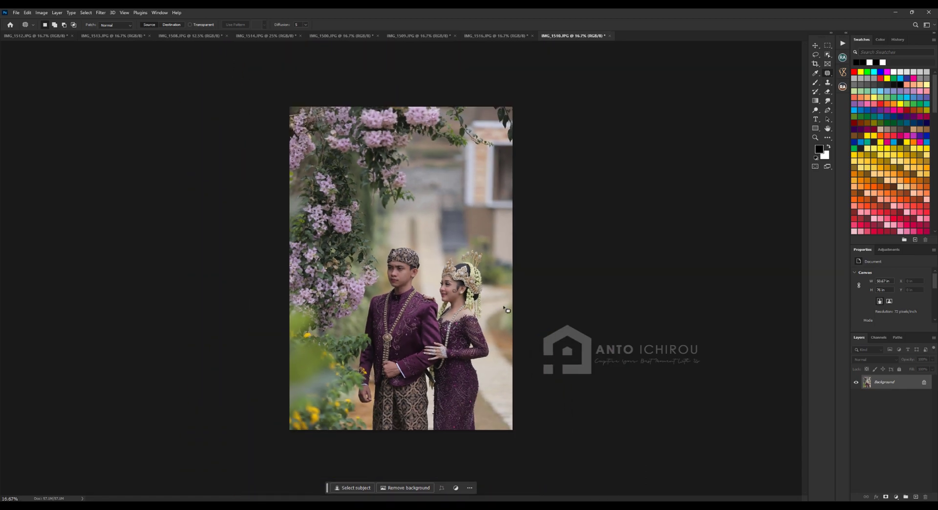
# Crop IMG_1510 with a slight straightening rotation
pyautogui.click(815, 64)
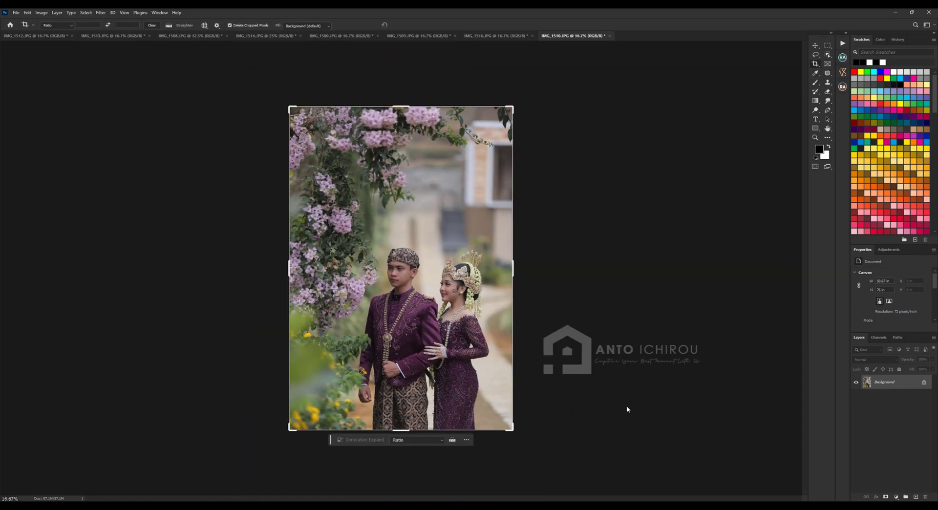
pyautogui.moveTo(628, 409); pyautogui.dragTo(579, 428)
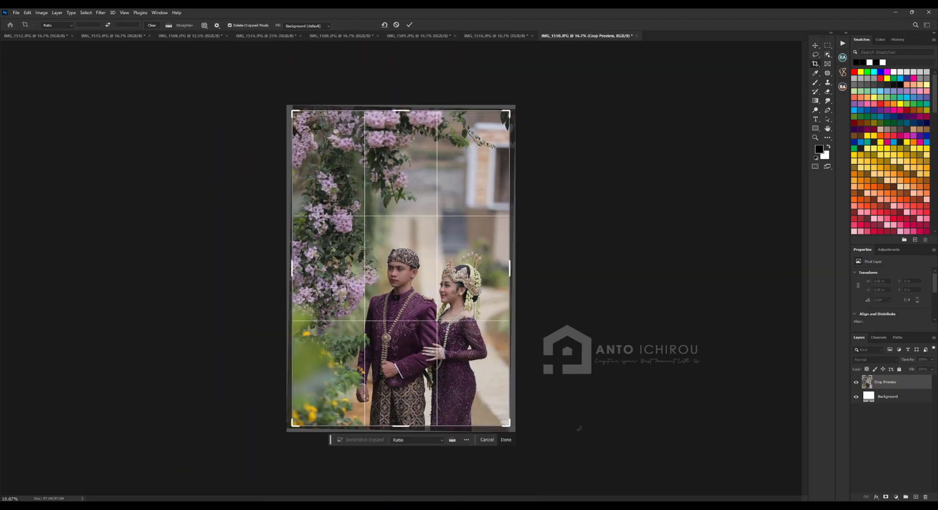
pyautogui.press('Return')
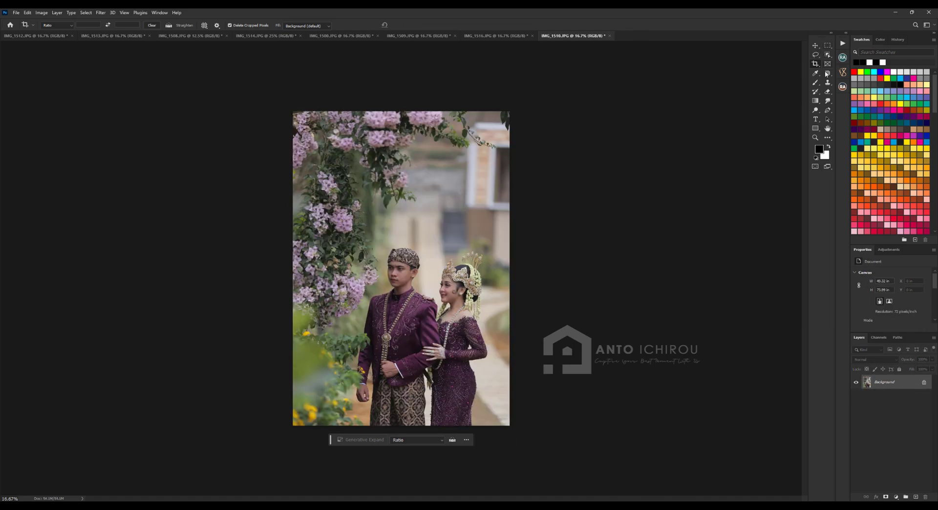
pyautogui.click(826, 73)
# Apply the VOL.55 Camera Raw preset to IMG_1510
pyautogui.click(100, 12)
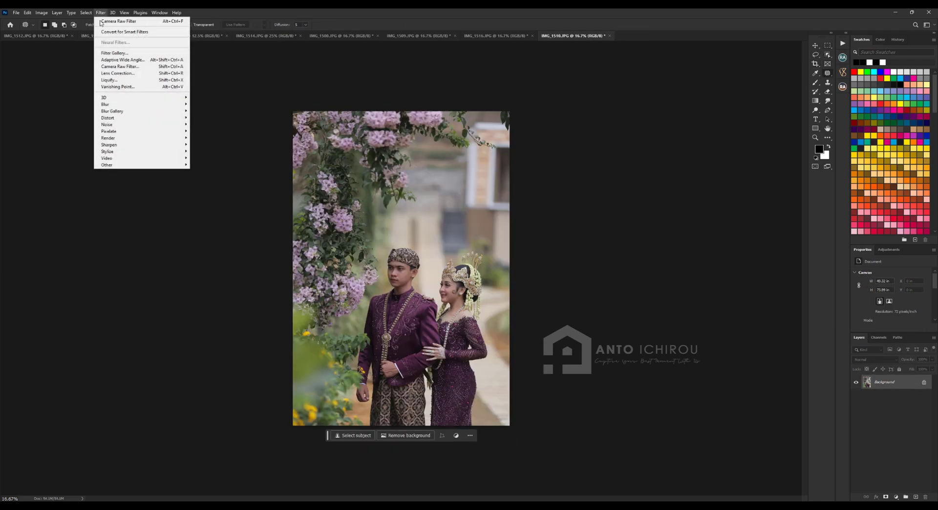
pyautogui.click(132, 66)
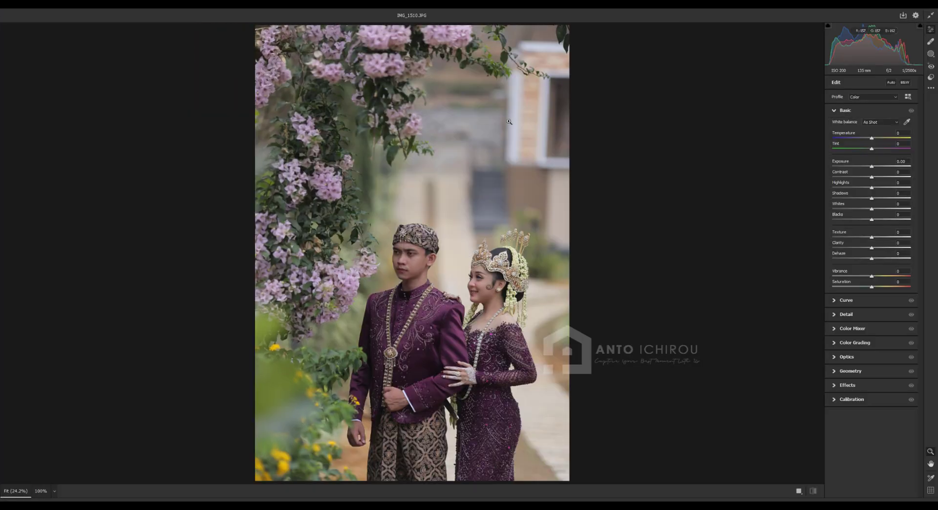
pyautogui.click(932, 77)
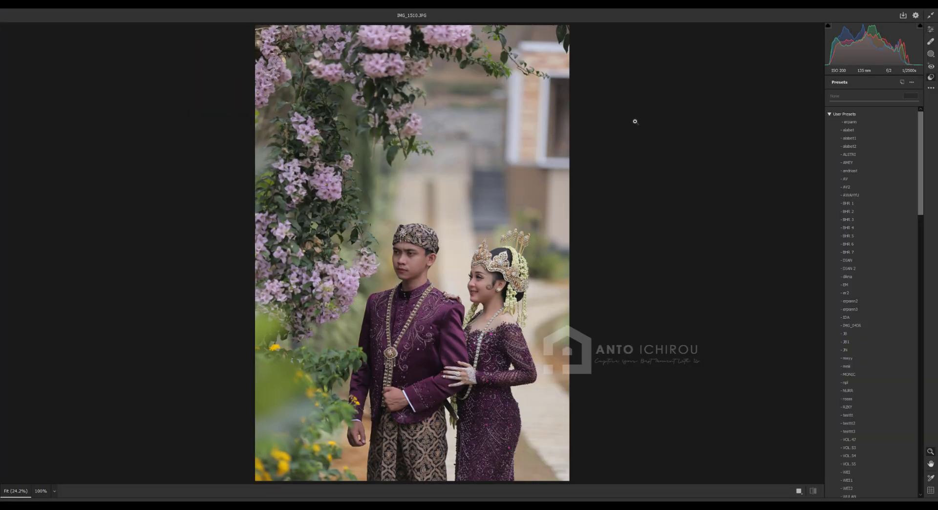
pyautogui.click(853, 464)
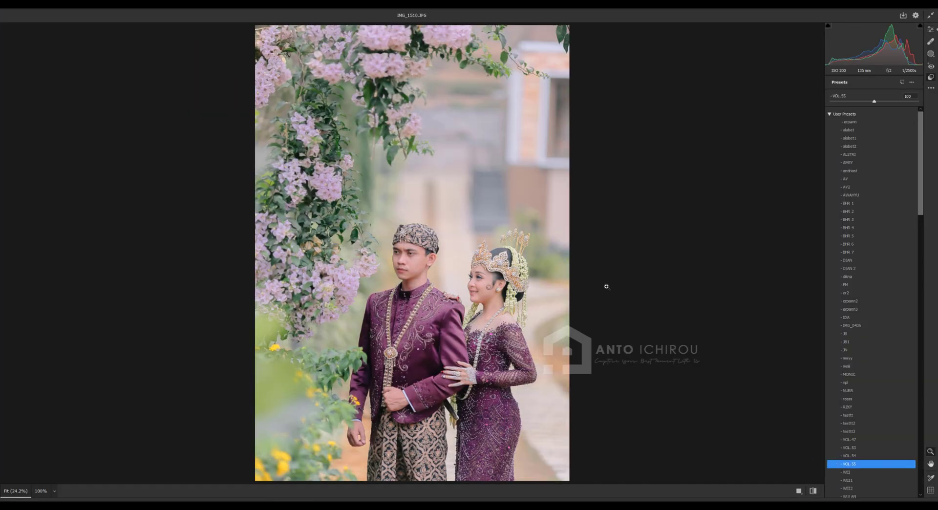
pyautogui.click(931, 29)
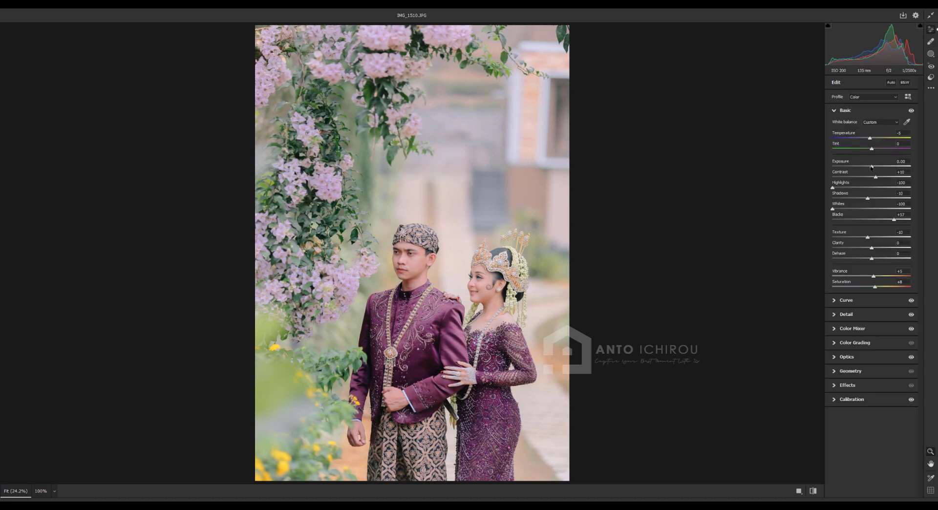
# Set exposure -0.13, shadows +11 and blacks +49, then review the Optics vignette settings
pyautogui.moveTo(873, 166); pyautogui.dragTo(870, 168)
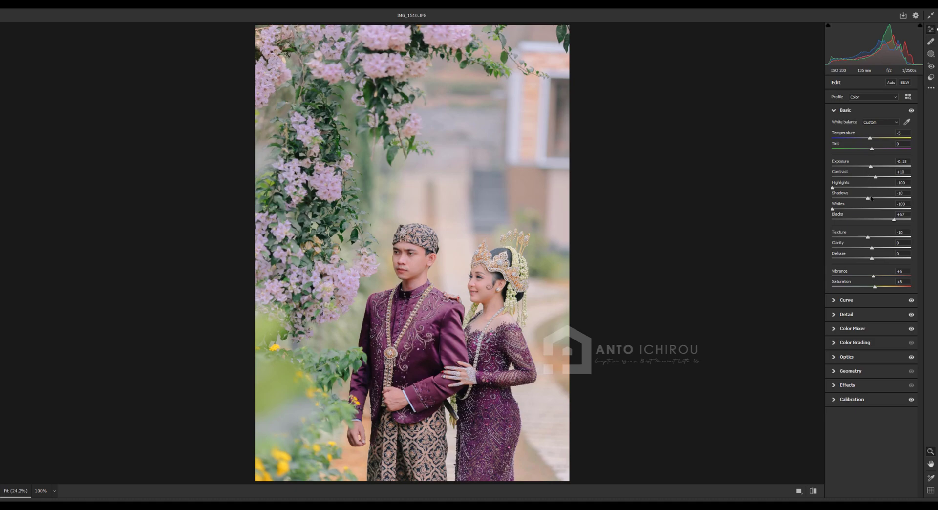
pyautogui.moveTo(871, 198); pyautogui.dragTo(878, 201)
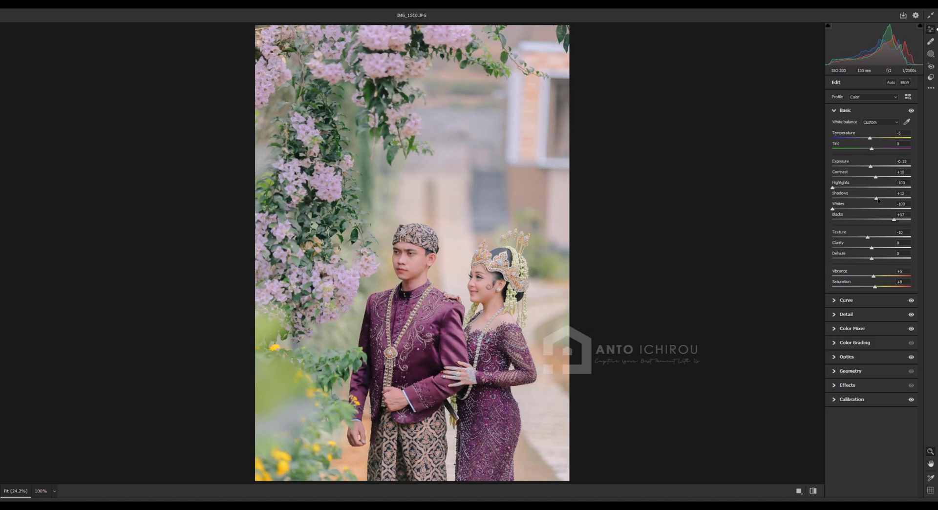
pyautogui.moveTo(895, 221); pyautogui.dragTo(892, 224)
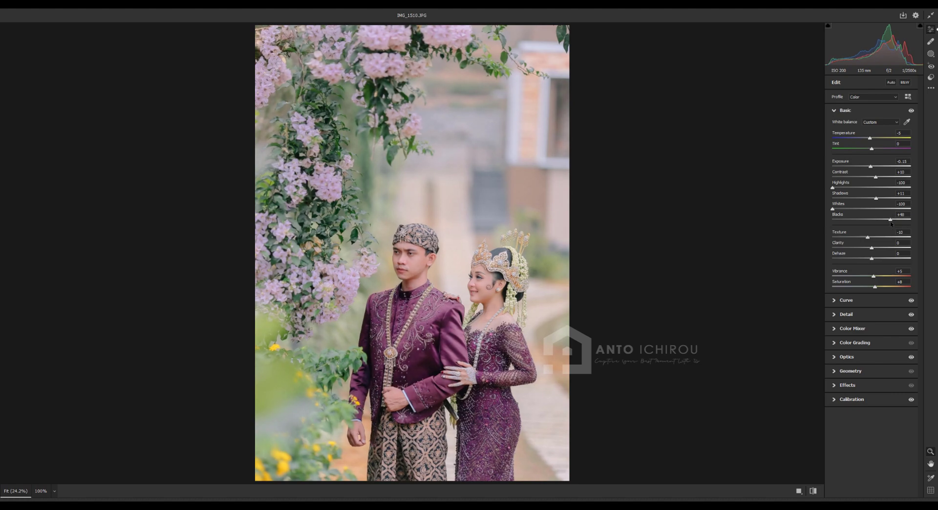
pyautogui.click(836, 112)
pyautogui.click(835, 182)
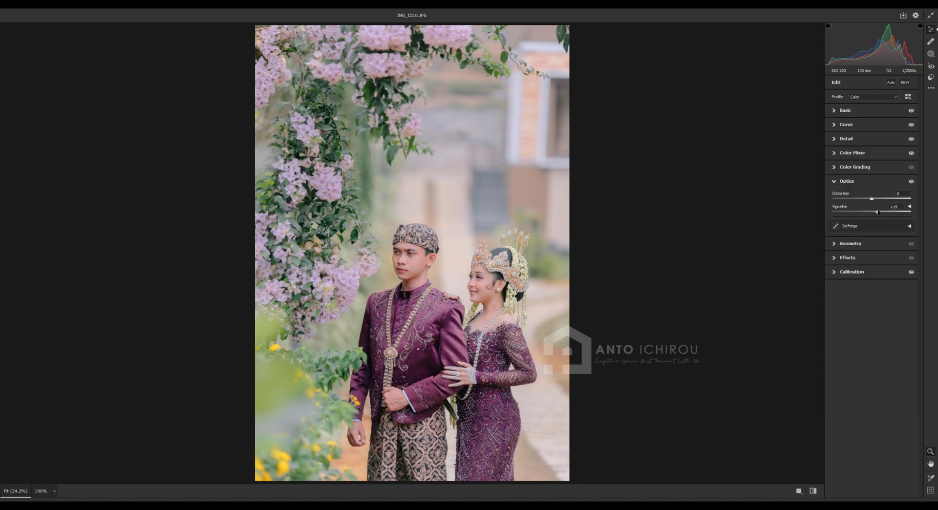
# Lower colour noise reduction to 20, check faces at 100% and before/after, nudge exposure up
pyautogui.click(841, 182)
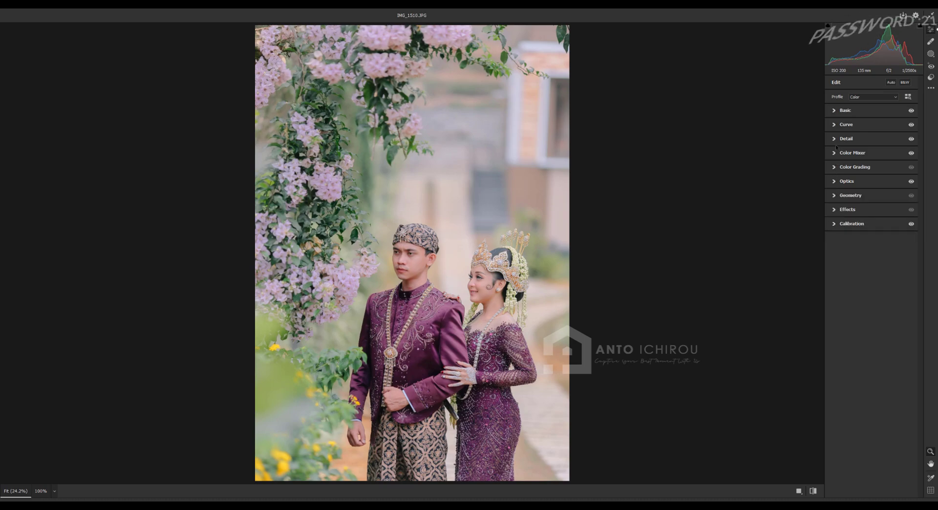
pyautogui.click(843, 139)
pyautogui.moveTo(857, 187); pyautogui.dragTo(849, 189)
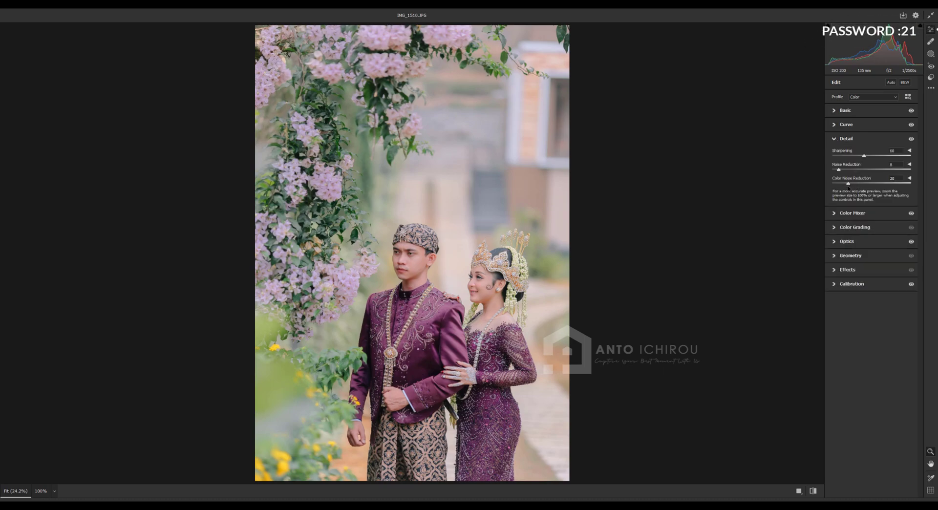
pyautogui.click(493, 301)
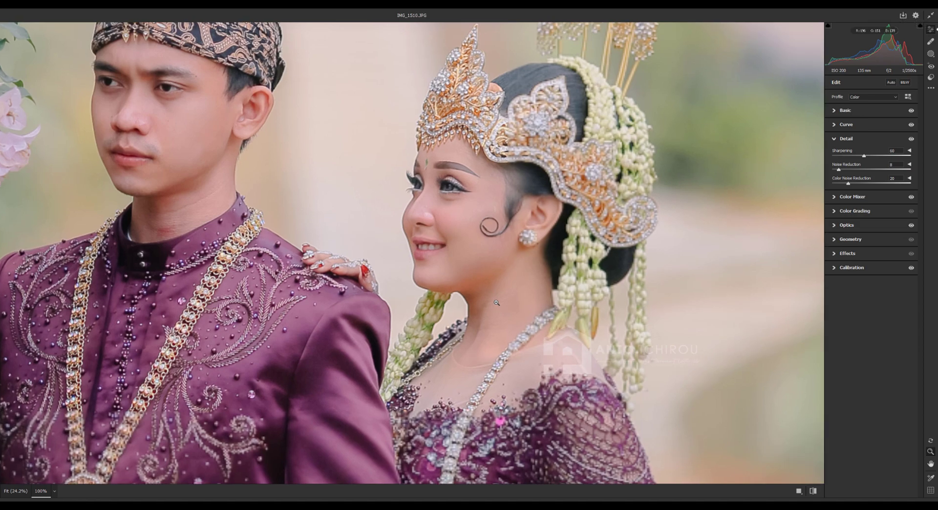
pyautogui.click(498, 298)
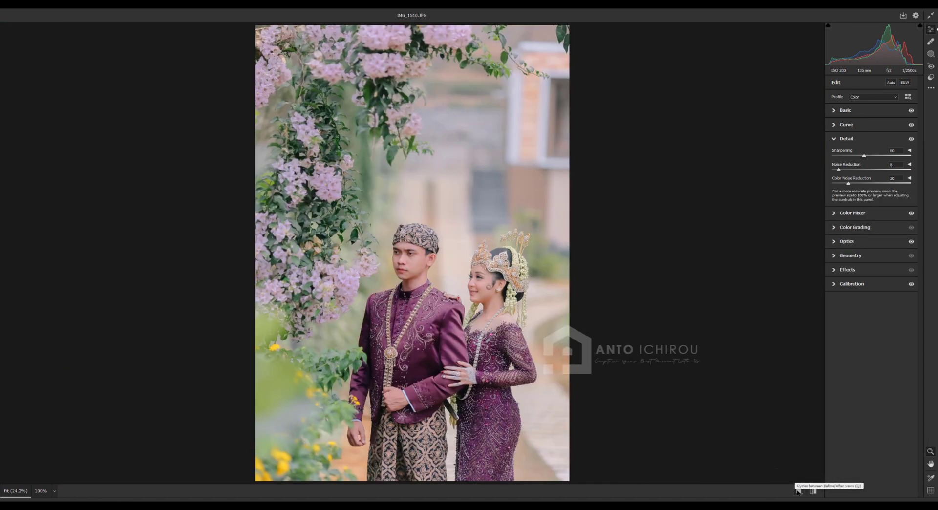
pyautogui.click(813, 491)
pyautogui.click(846, 139)
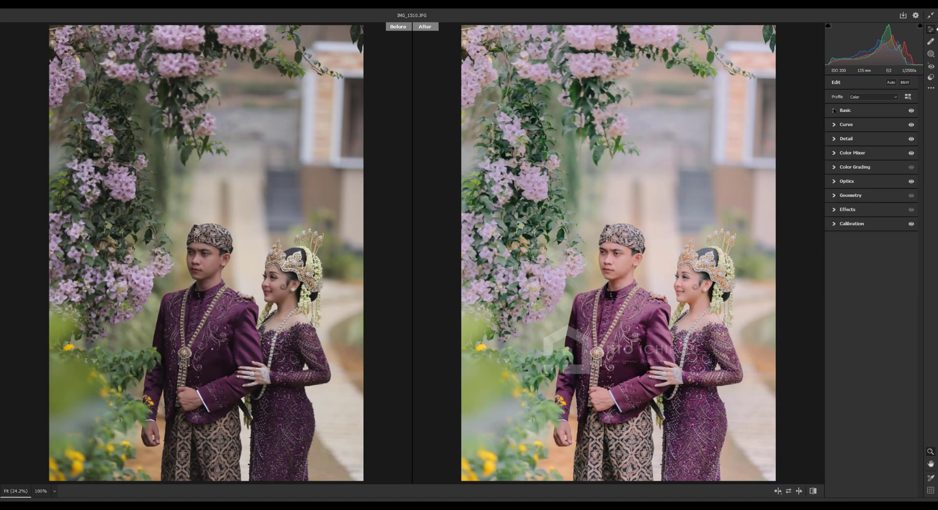
pyautogui.click(846, 110)
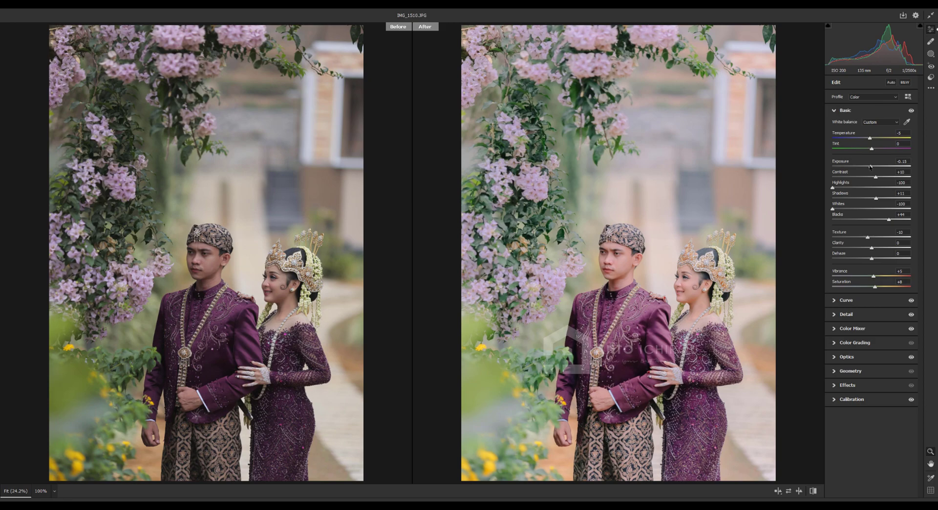
pyautogui.moveTo(871, 167); pyautogui.dragTo(871, 166)
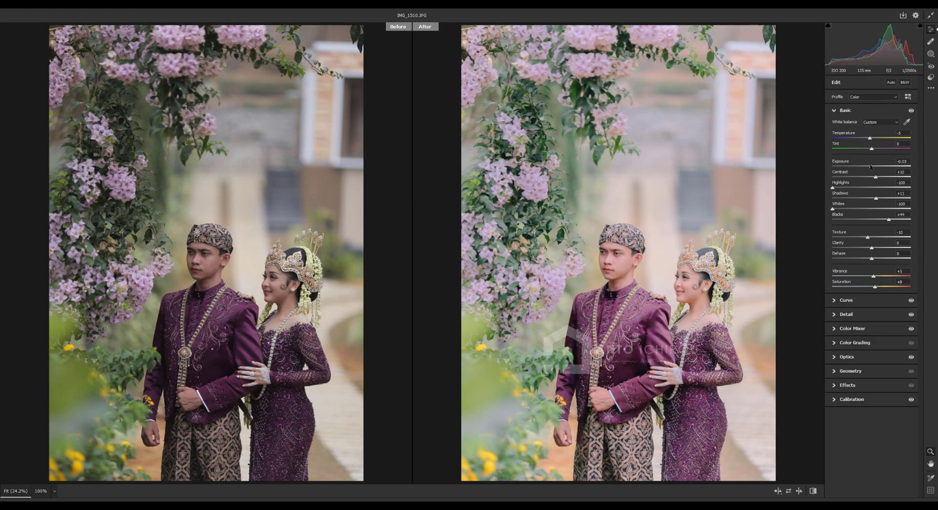